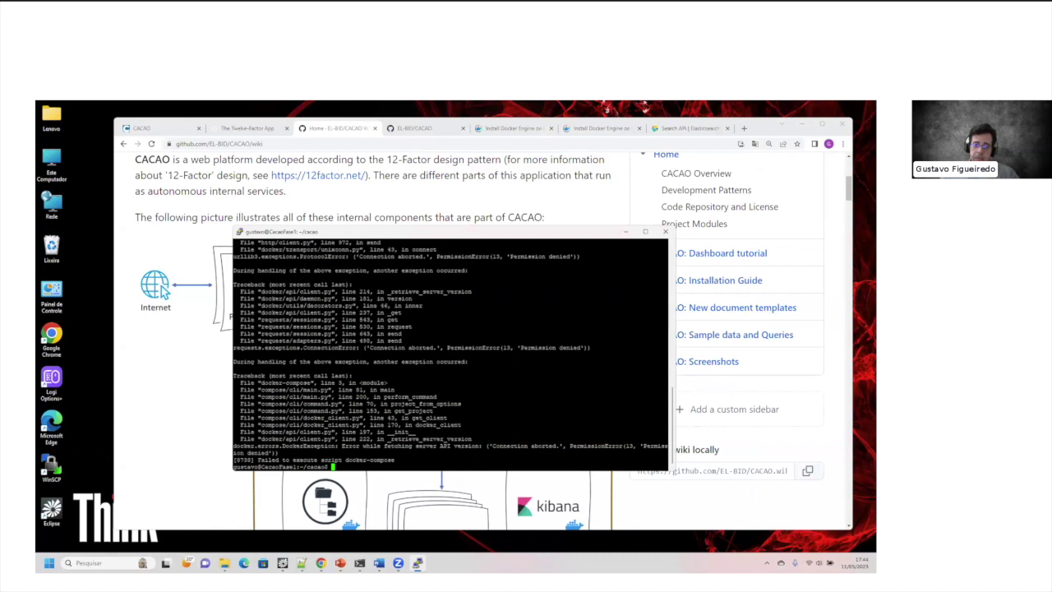
Step: In a new Chrome tab, go to the local CACAO address 127.0.0.1:8888
left_click(703, 157)
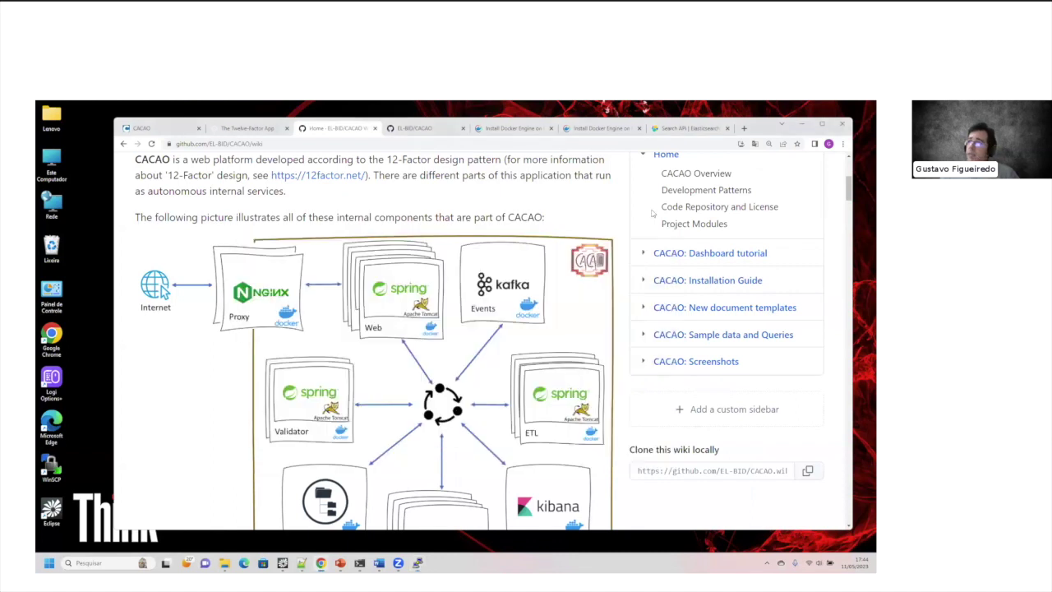
left_click(744, 129)
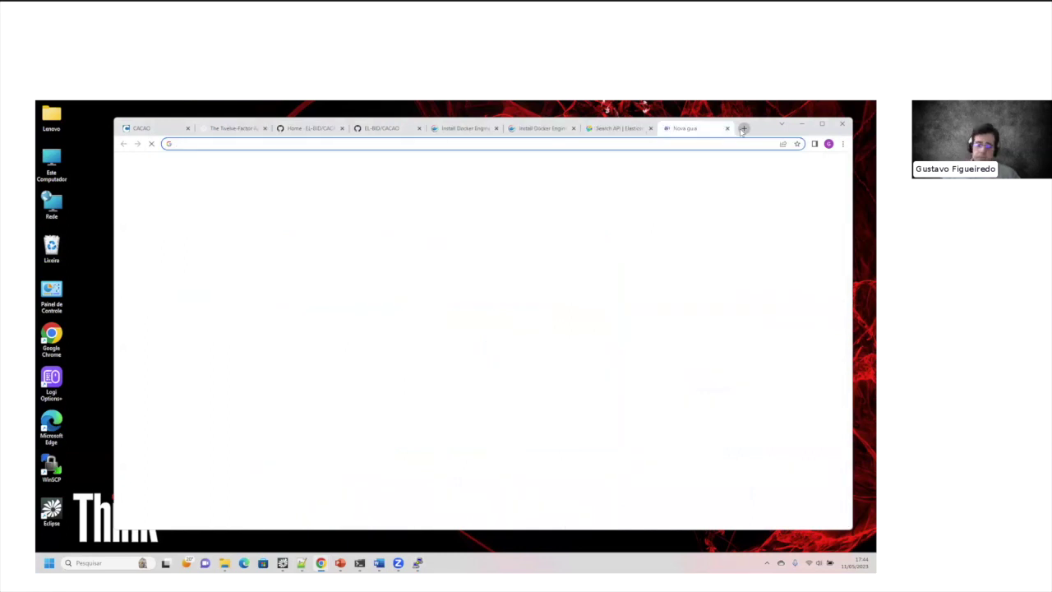
type("127.0.0.1:8888")
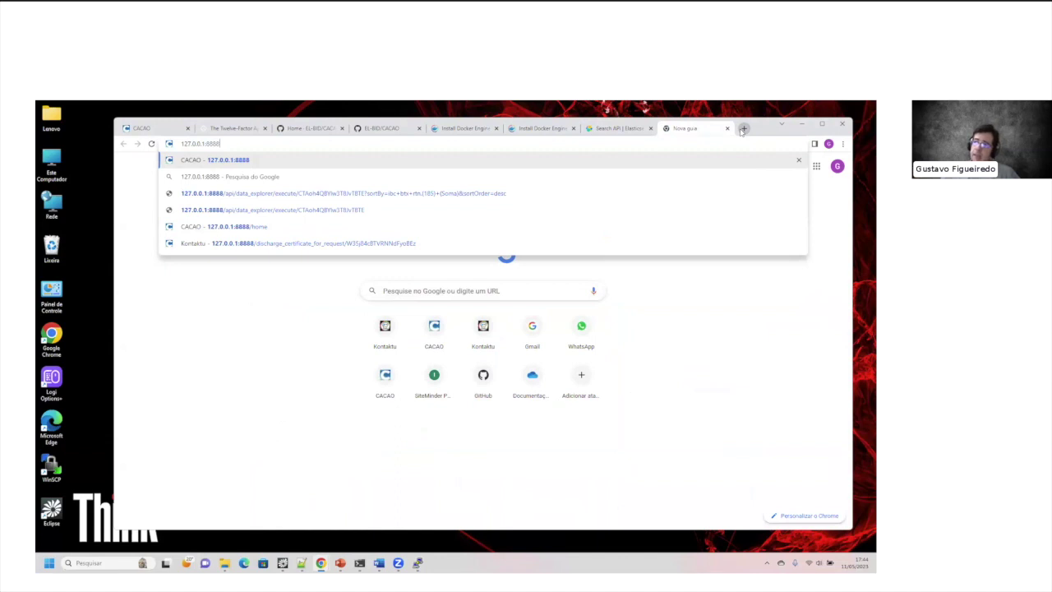
key("Return")
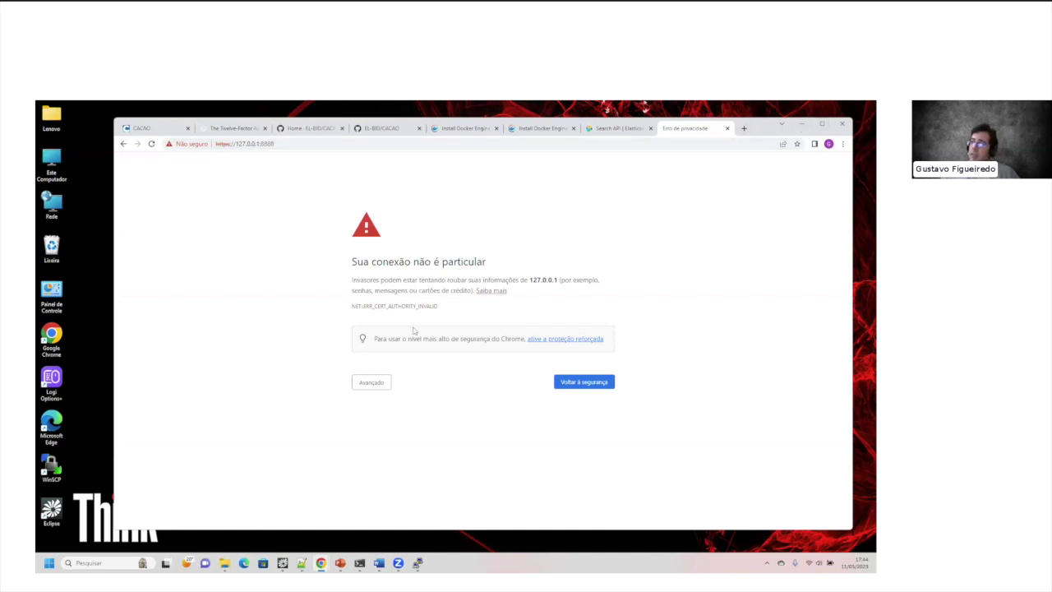
Step: Zoom the certificate warning to 125% and proceed to the unsafe 127.0.0.1 site
left_click(272, 147)
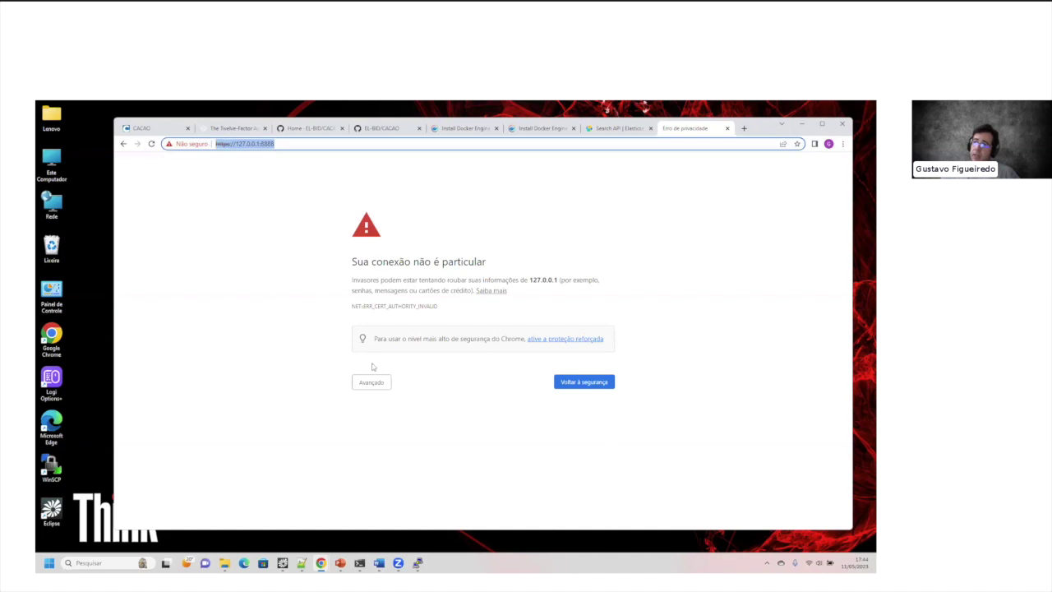
left_click(438, 256)
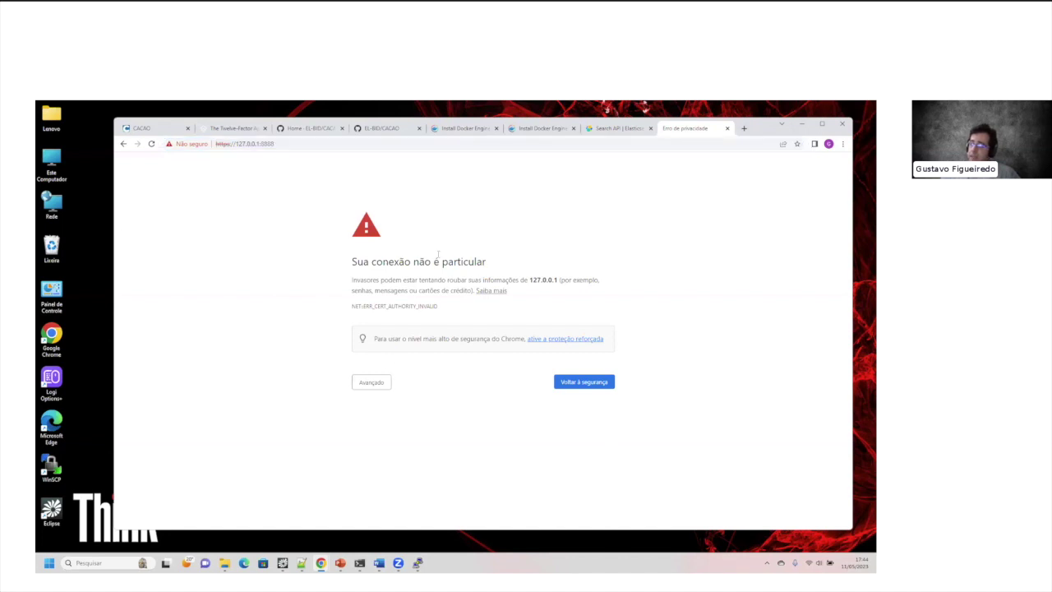
key("ctrl+plus")
key("ctrl+plus")
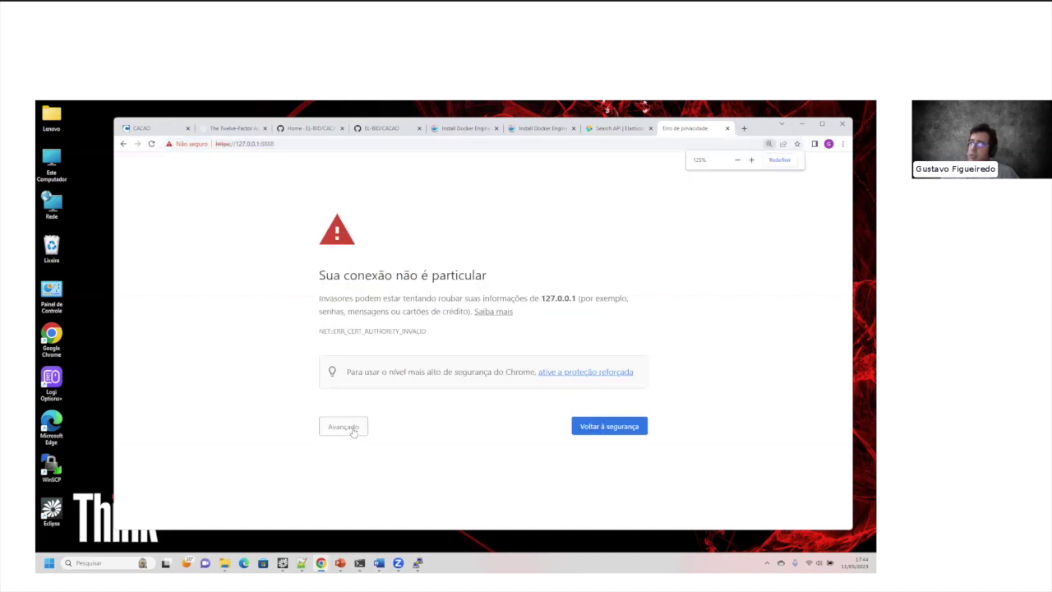
left_click(355, 431)
left_click(366, 511)
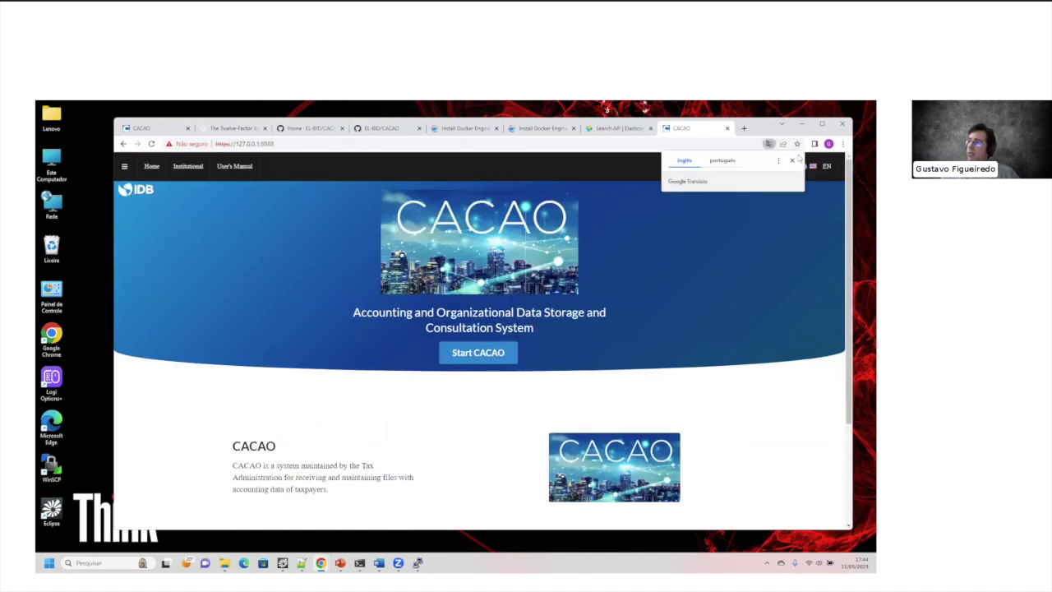
Step: Dismiss Chrome's translation prompt on the CACAO page
left_click(540, 245)
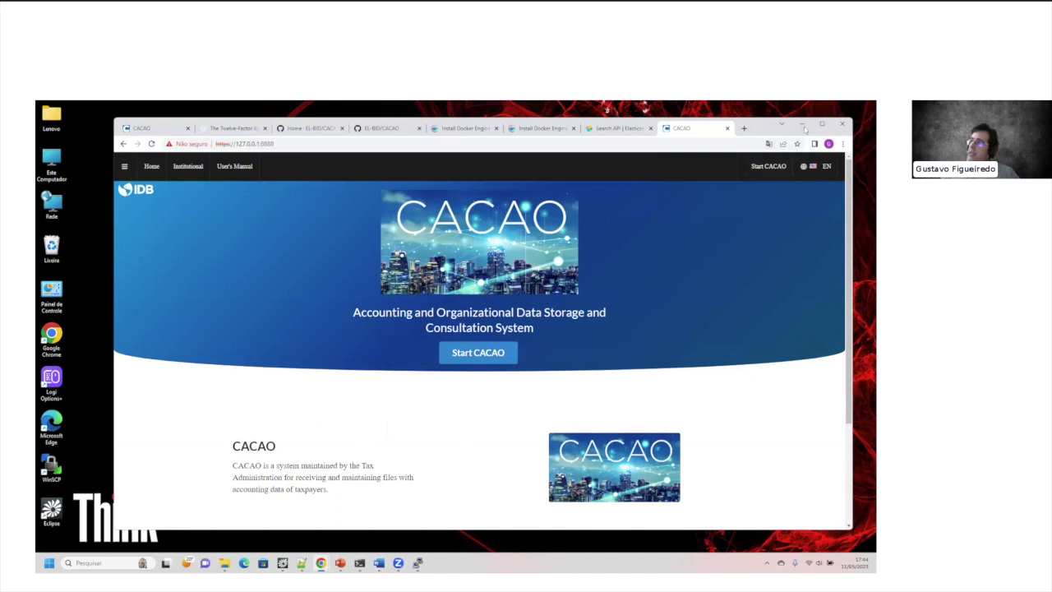
mouse_move(820, 125)
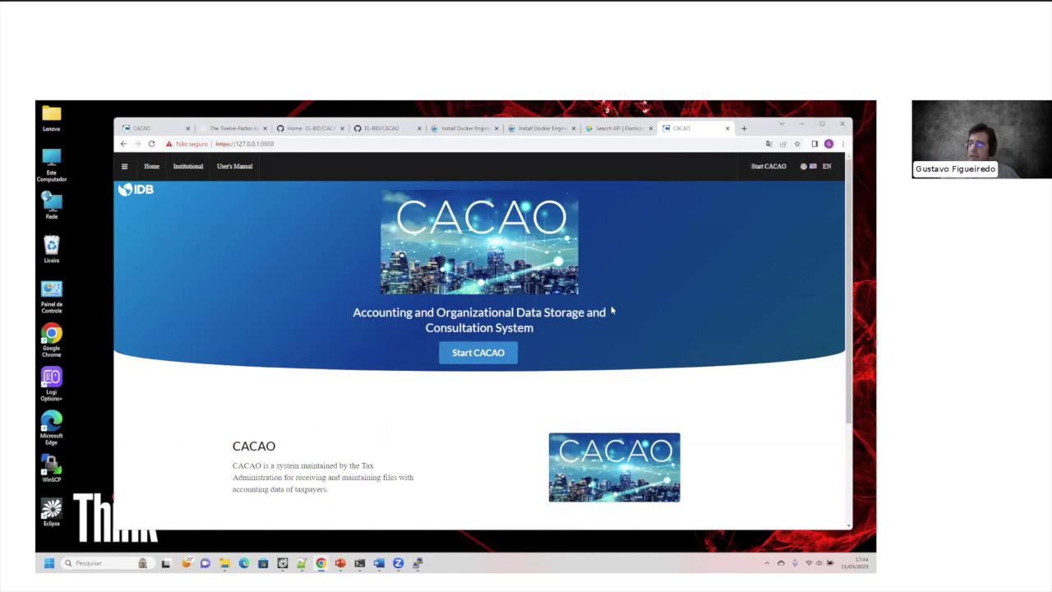
mouse_move(417, 563)
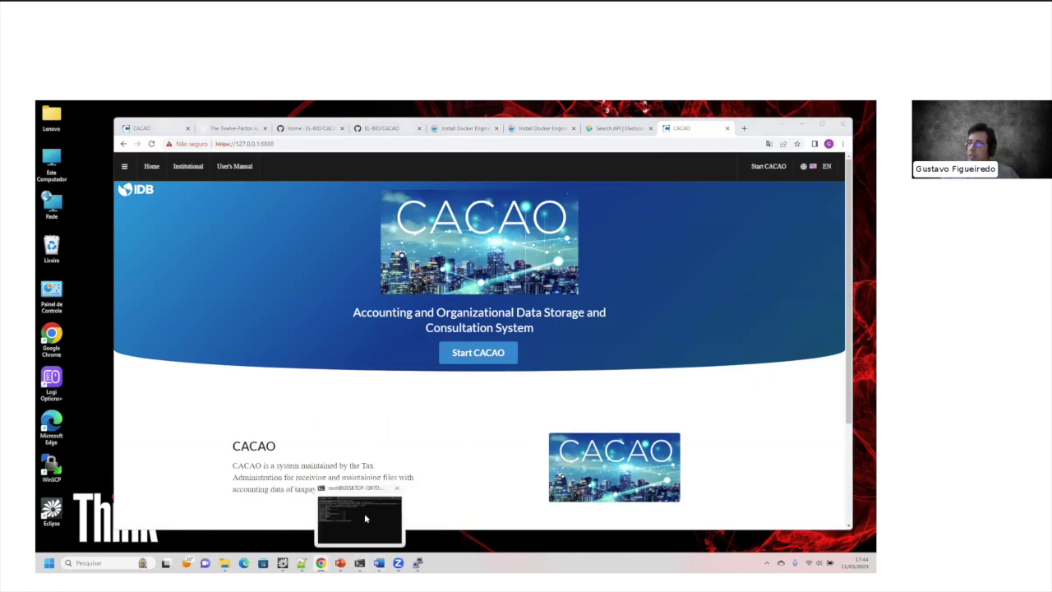
Step: Run docker stats in the terminal to check container resource usage, then return to CACAO
left_click(364, 513)
type("docker stats")
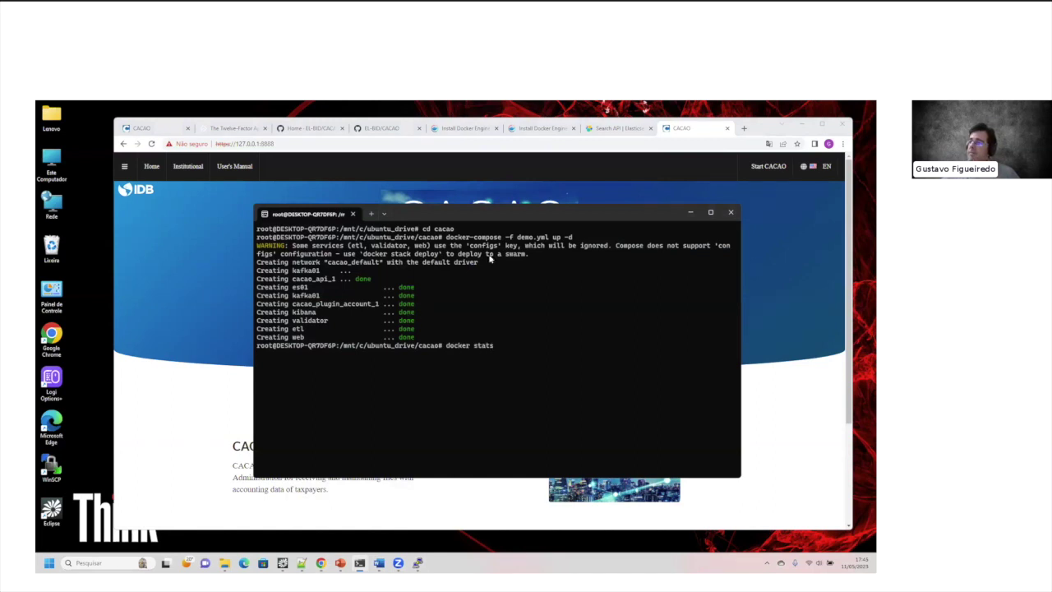
key("Return")
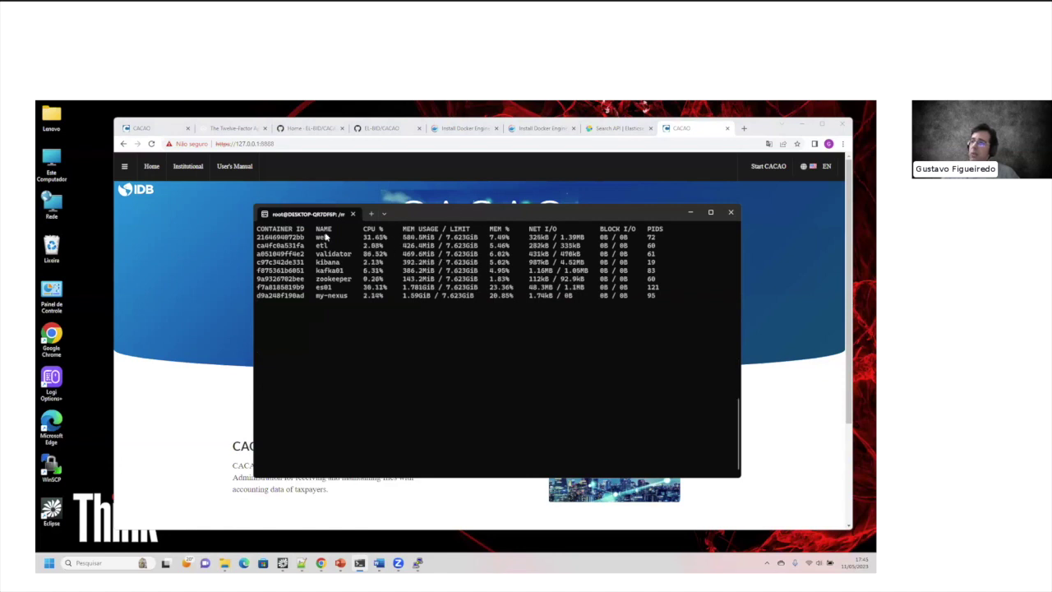
left_click_drag(443, 211, 418, 217)
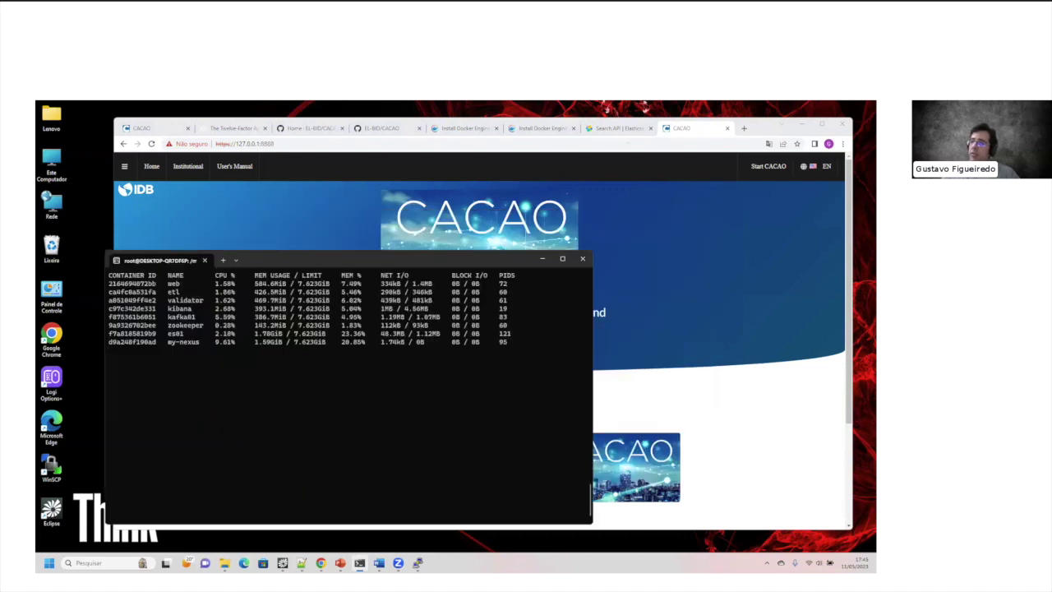
left_click(564, 183)
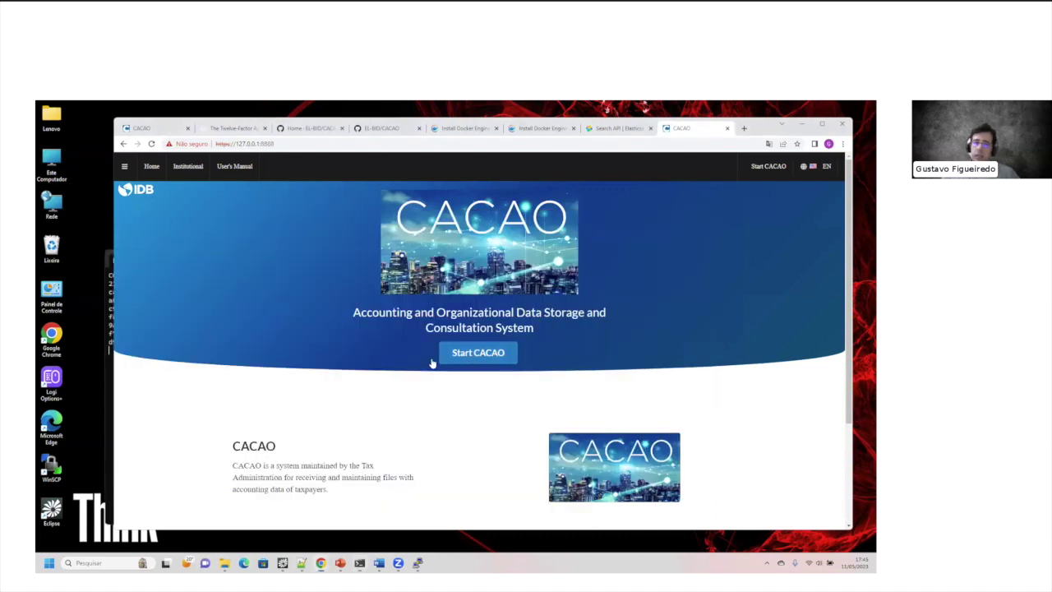
Step: Start CACAO and log in with the administrator user name and password
left_click(484, 359)
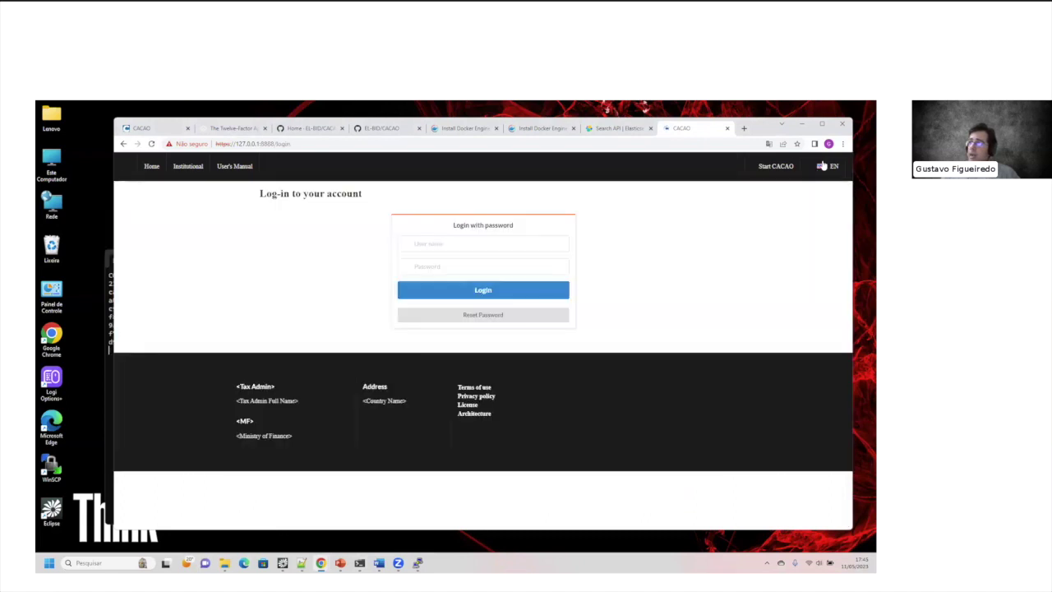
left_click(820, 168)
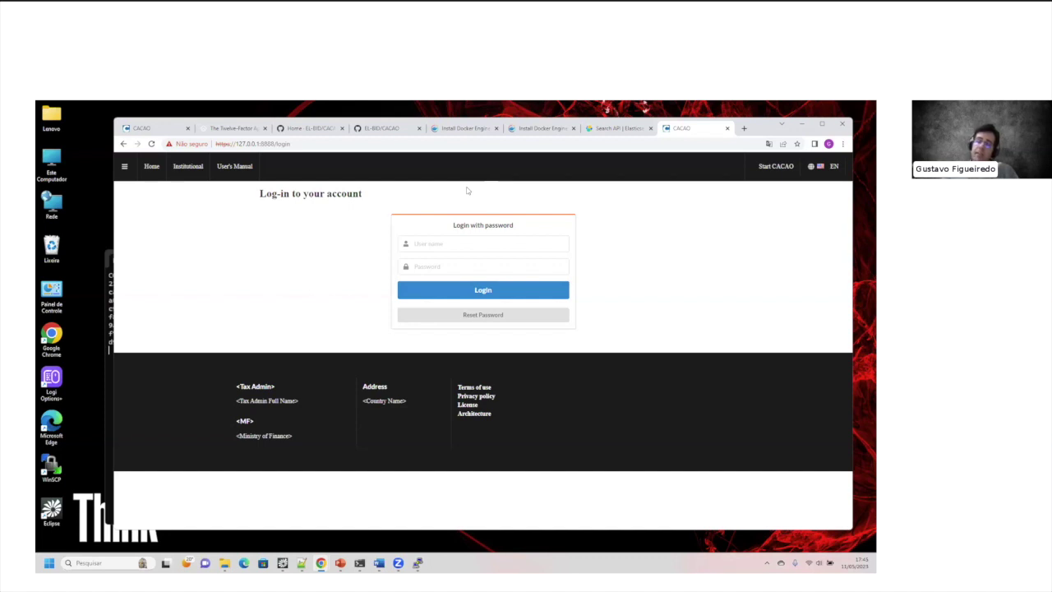
left_click(457, 241)
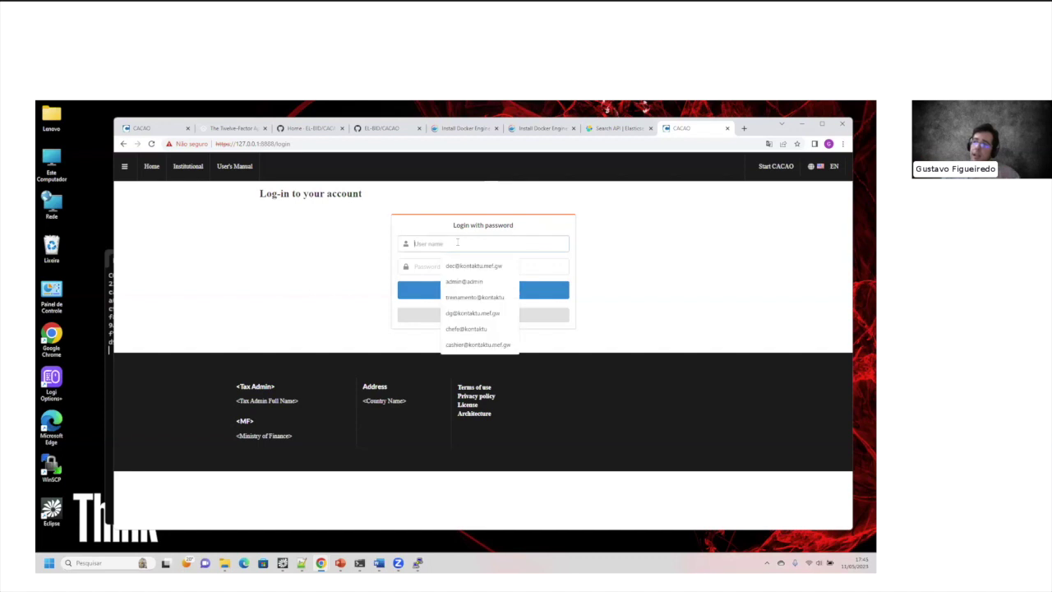
type("admin@admin")
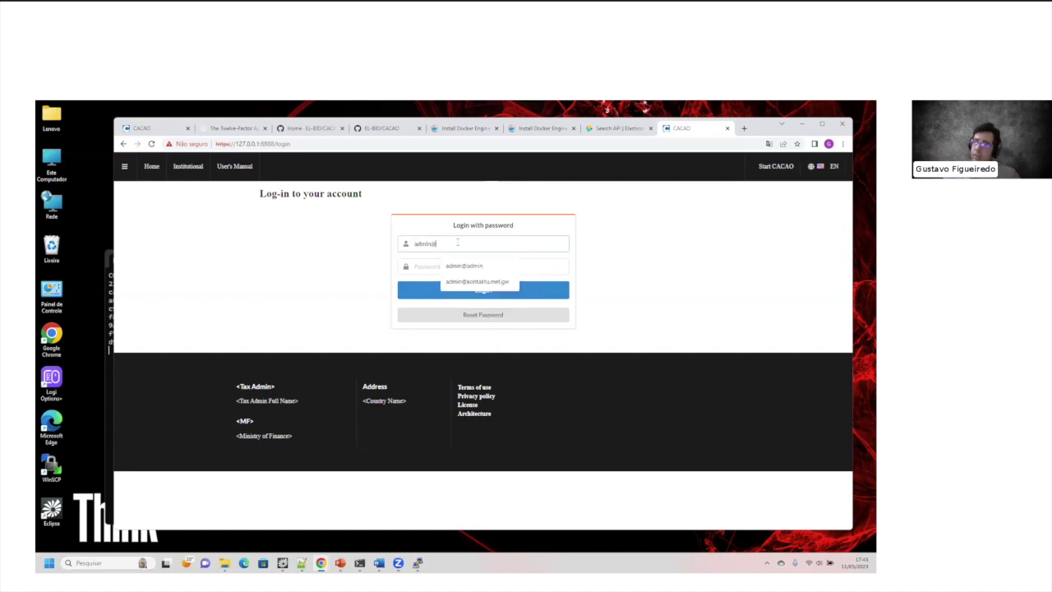
left_click(436, 267)
type("admin1")
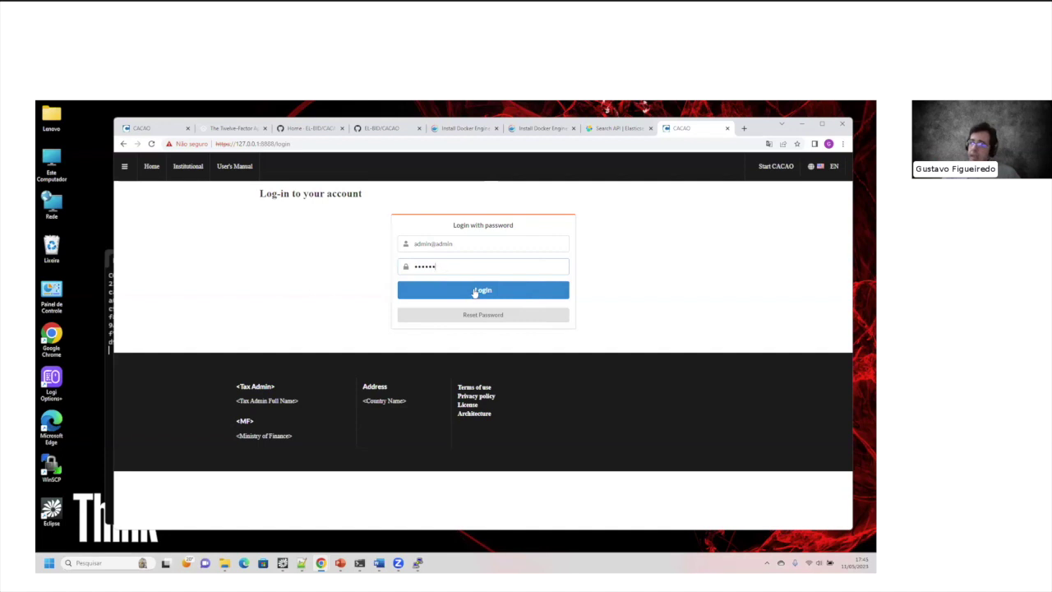
left_click(477, 292)
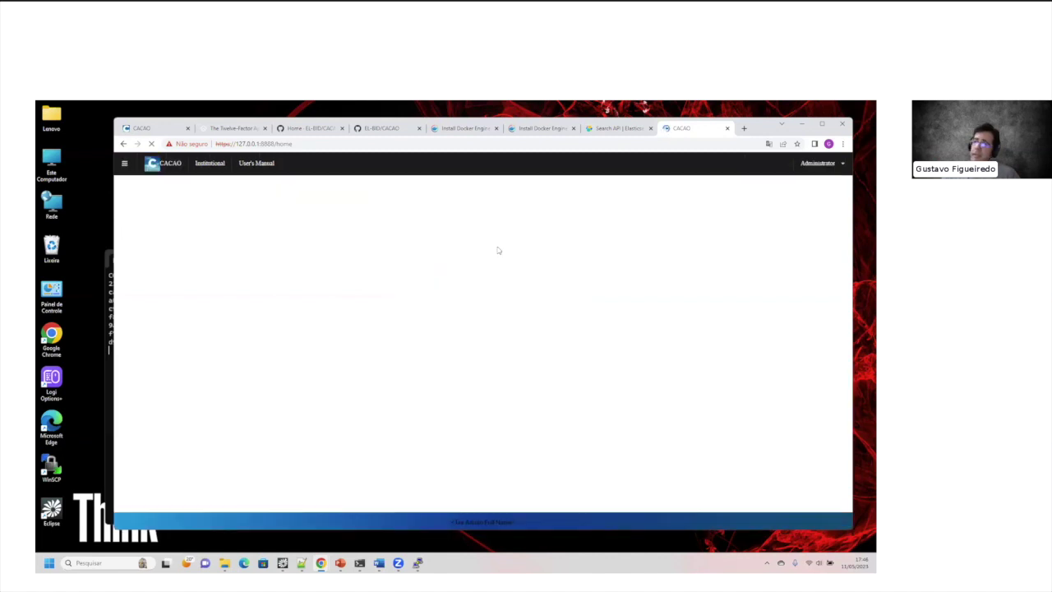
scroll(420, 271, "down", 3)
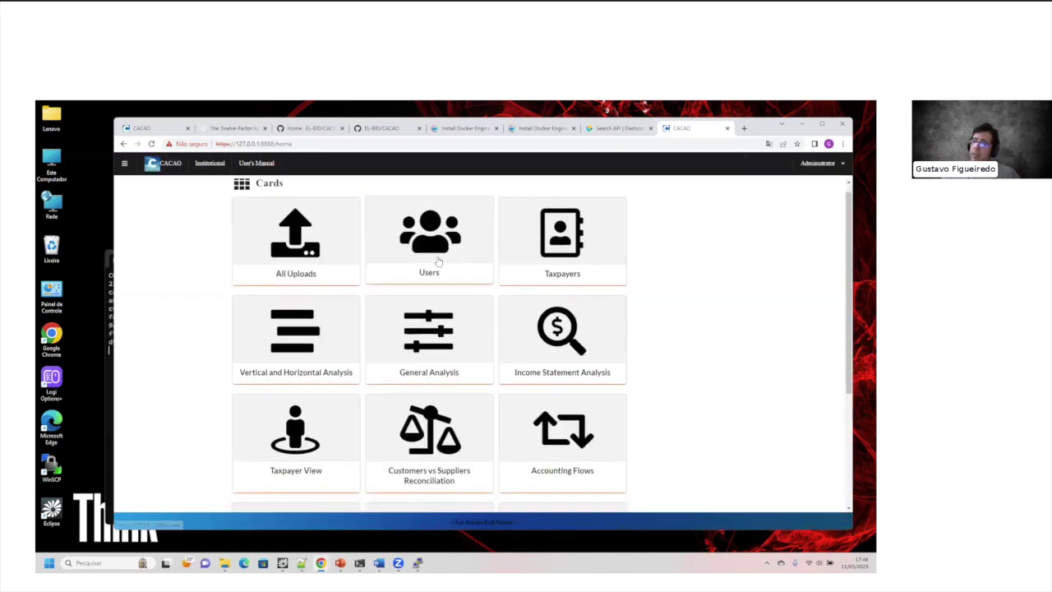
Step: Open System operations from the navigation menu and zoom in on its command line
scroll(435, 205, "up", 3)
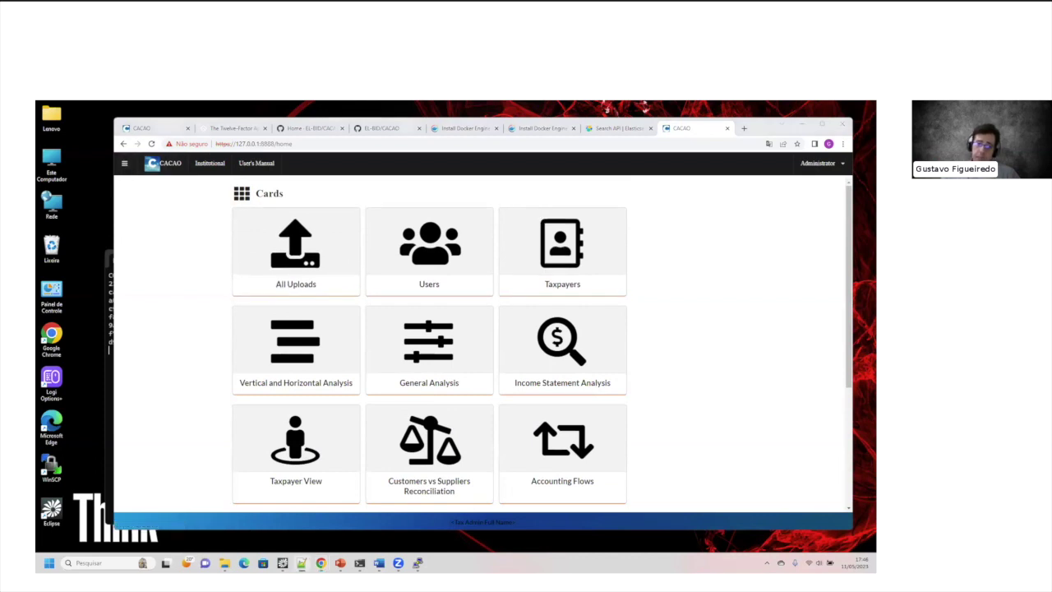
left_click(124, 163)
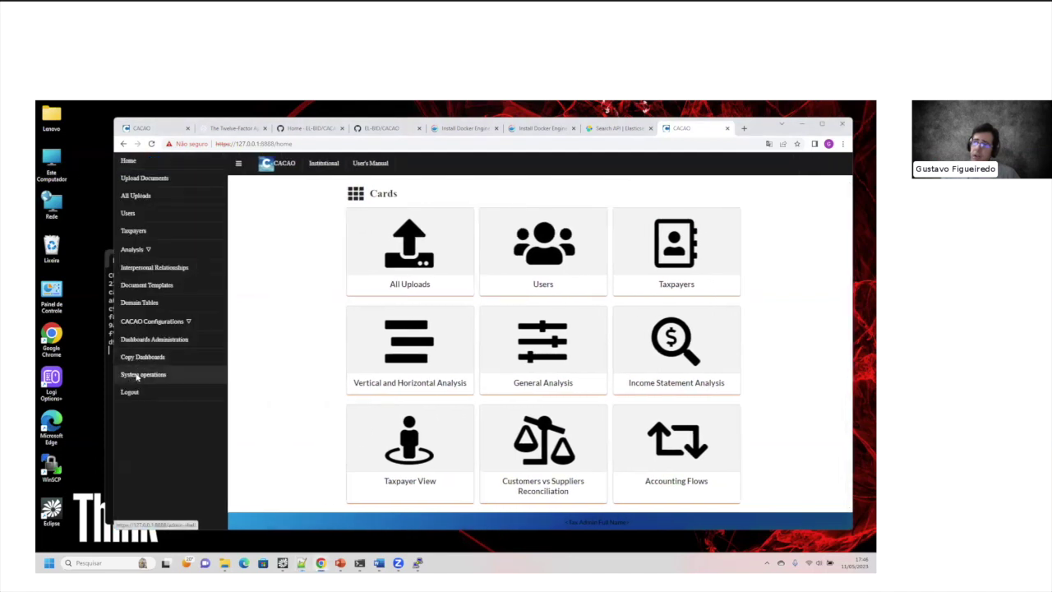
left_click(132, 374)
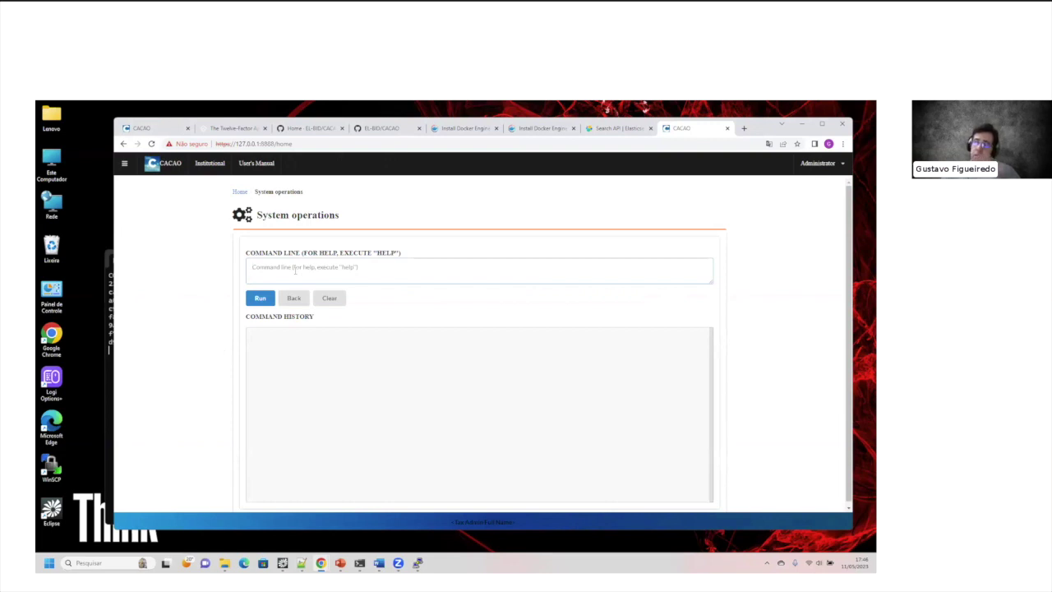
left_click(125, 163)
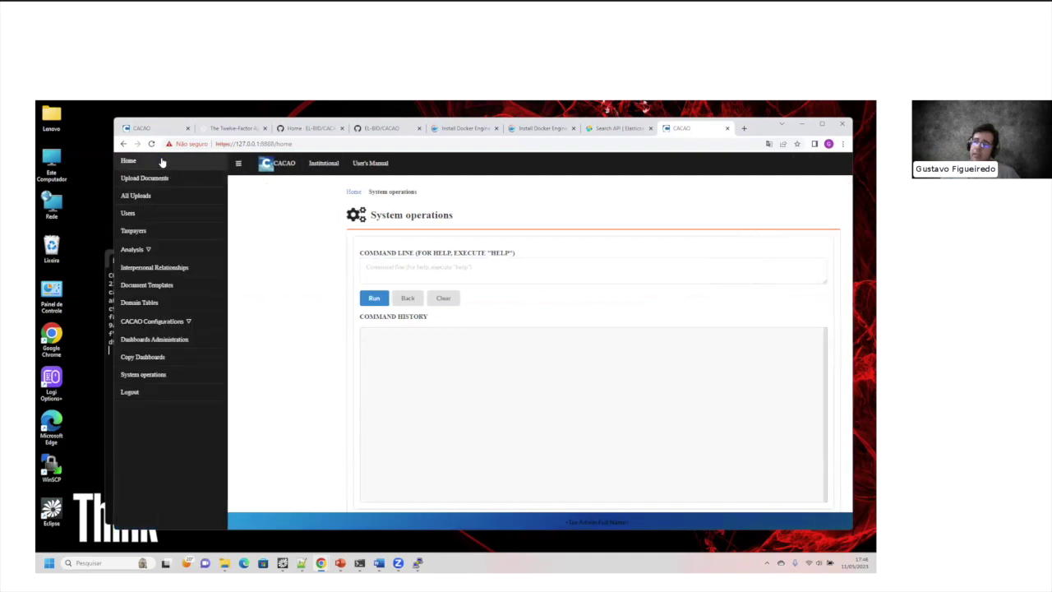
left_click(143, 376)
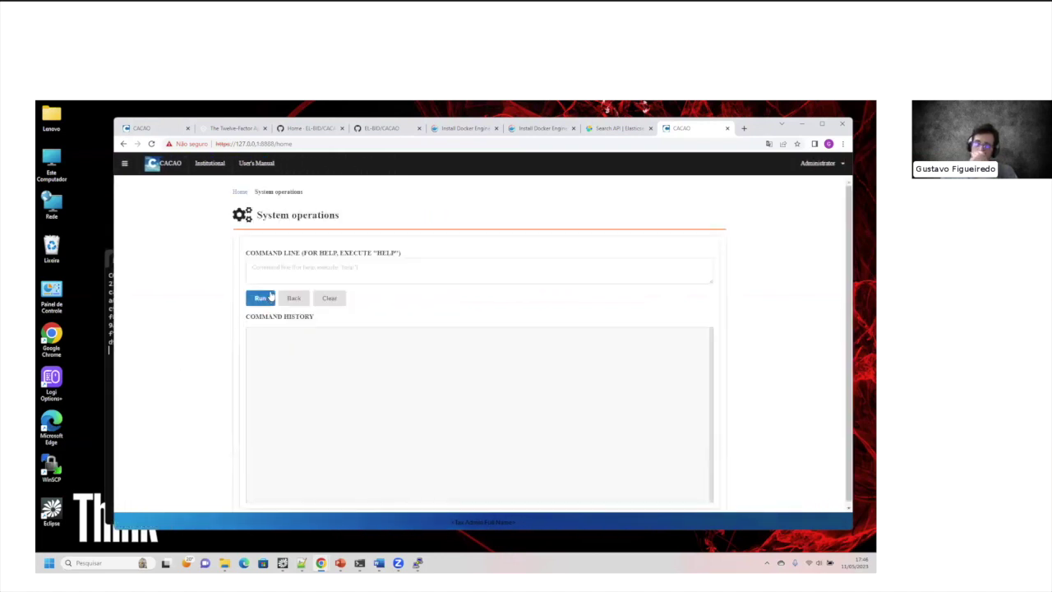
left_click(275, 273)
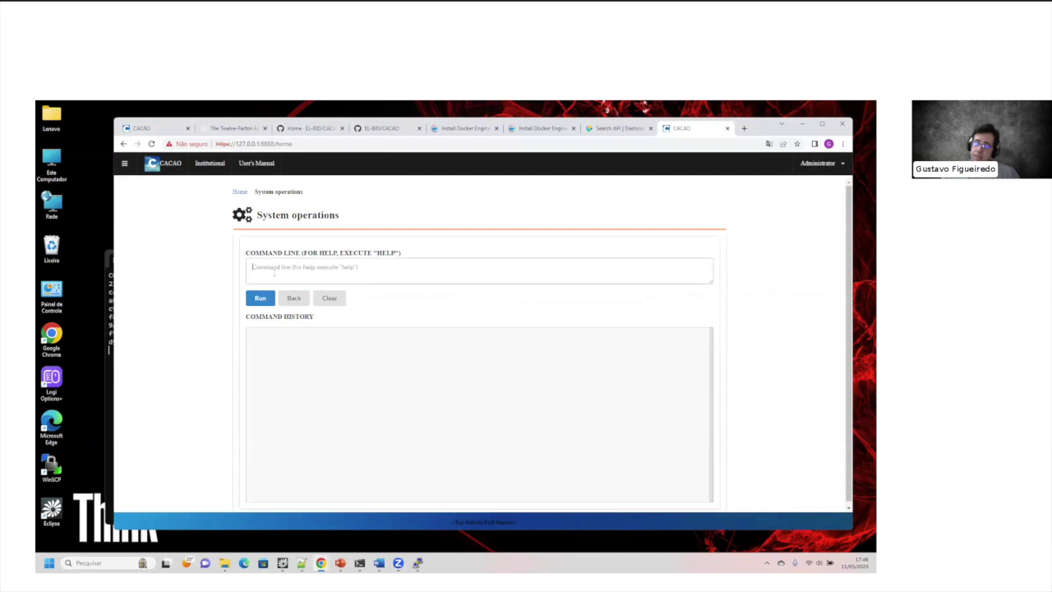
key("ctrl+plus")
key("ctrl+plus")
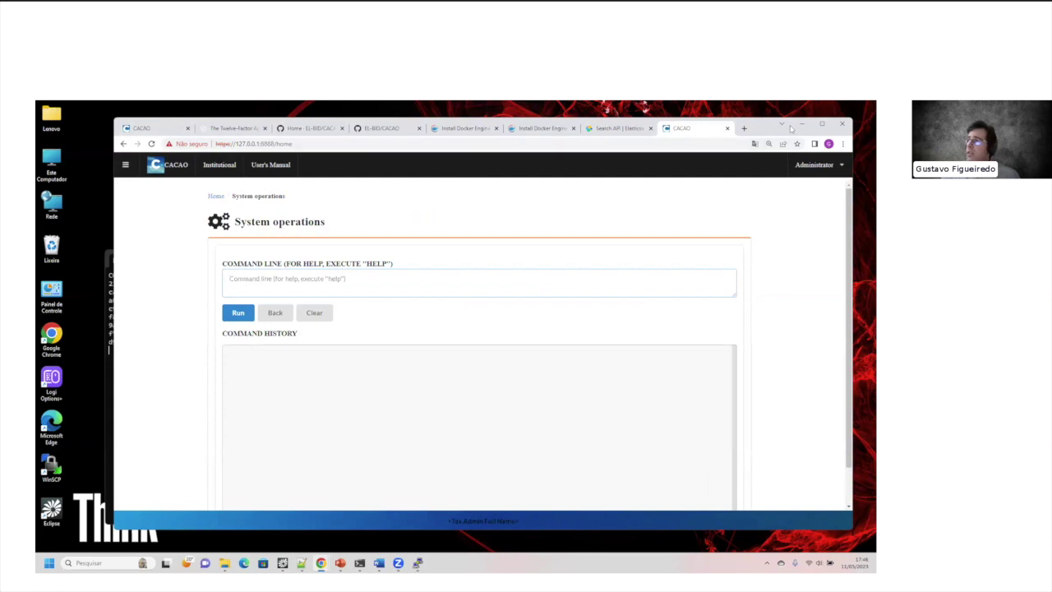
left_click_drag(764, 123, 747, 146)
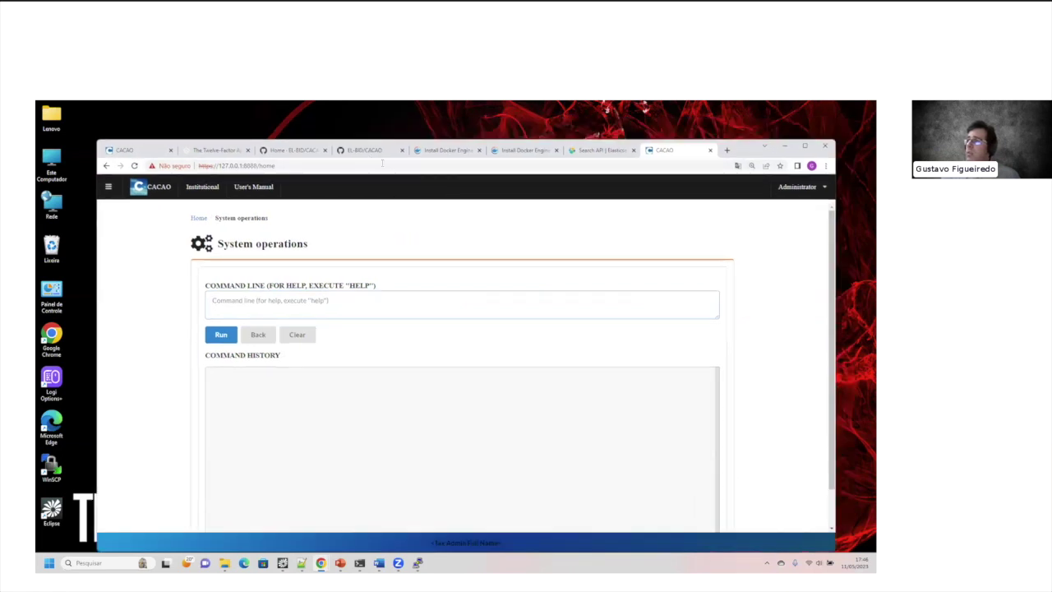
left_click(366, 150)
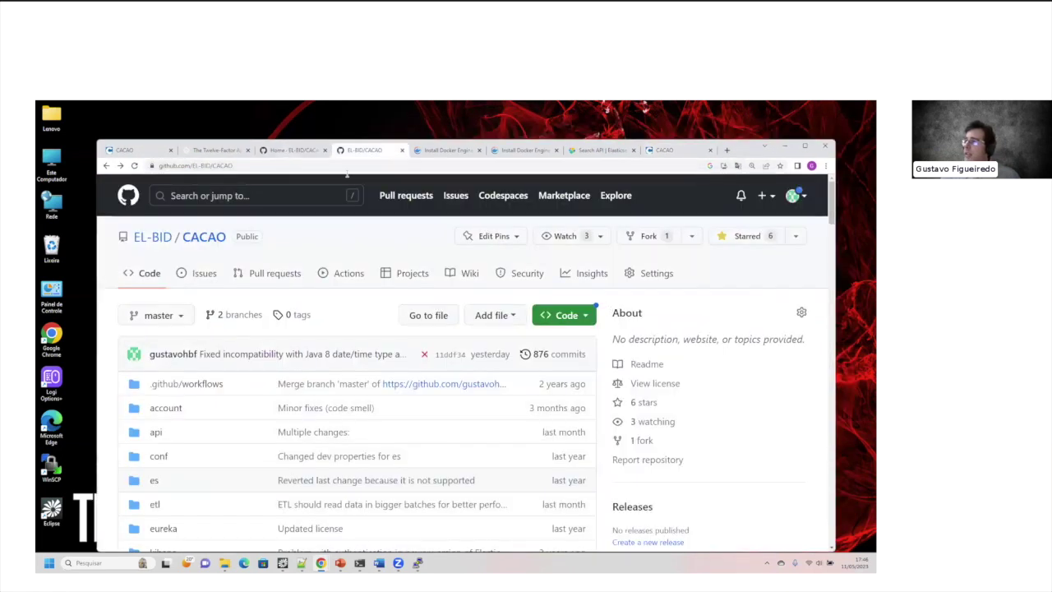
left_click(287, 151)
left_click(684, 365)
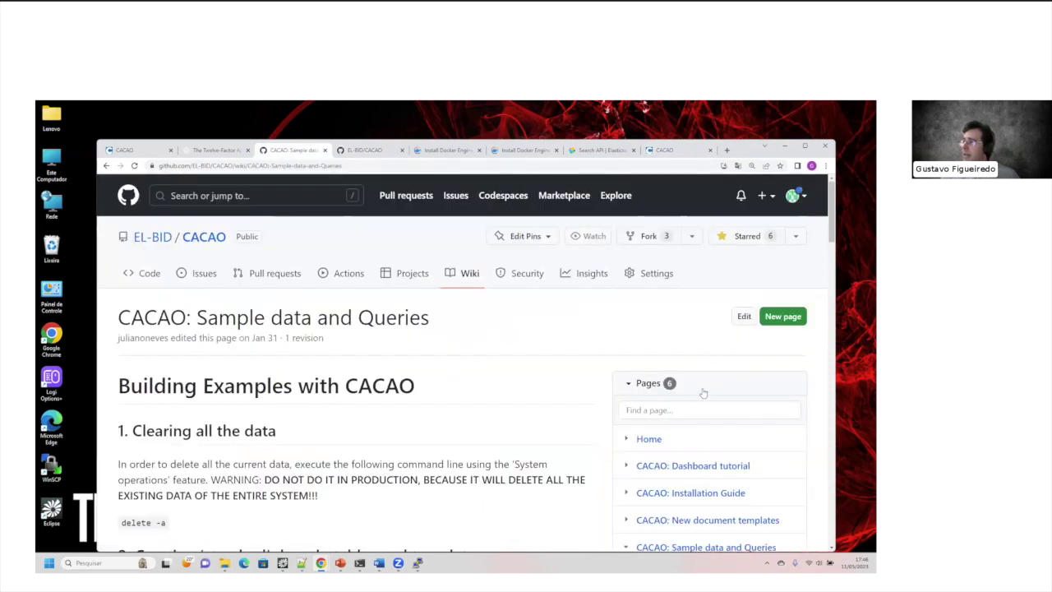
scroll(566, 356, "down", 5)
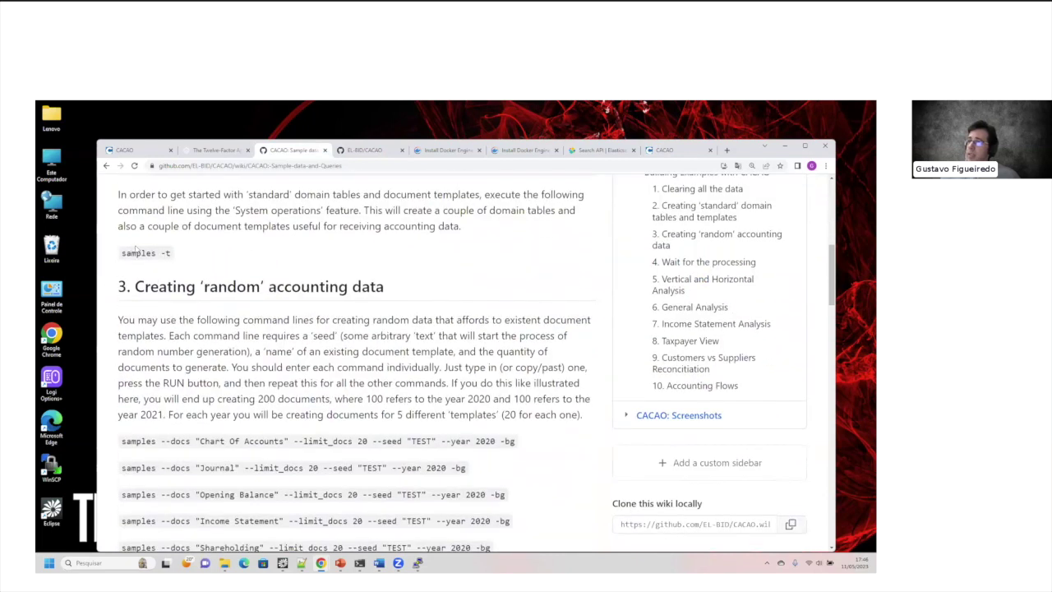
left_click_drag(132, 253, 191, 258)
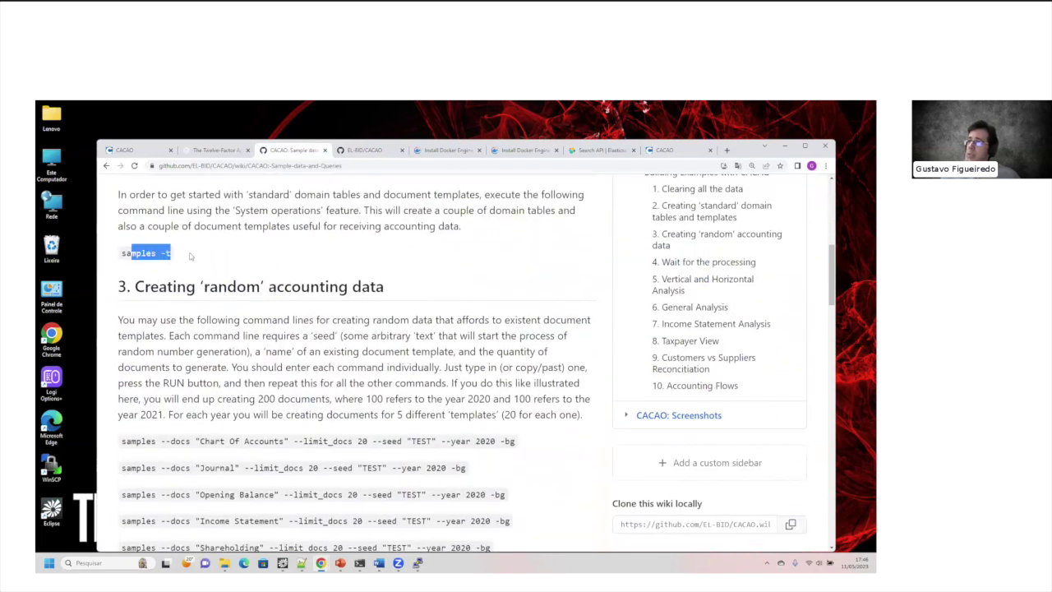
left_click(785, 148)
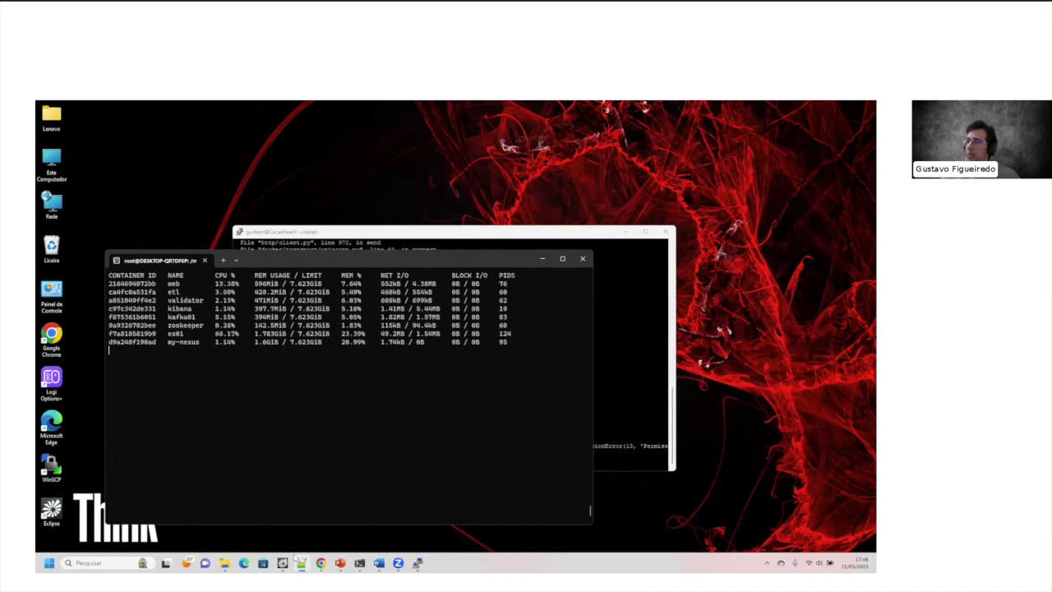
mouse_move(321, 564)
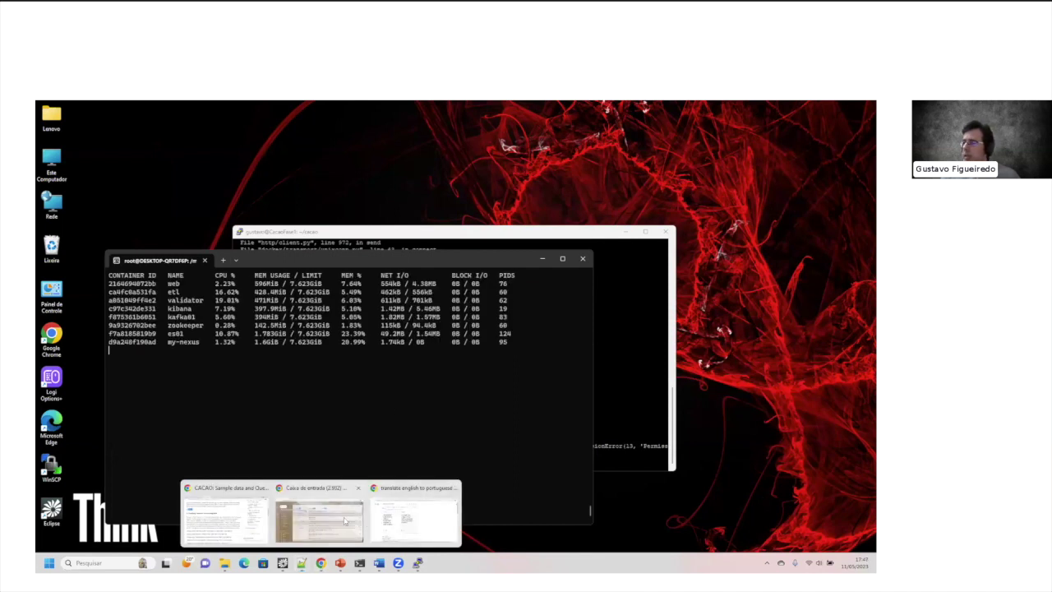
left_click(253, 534)
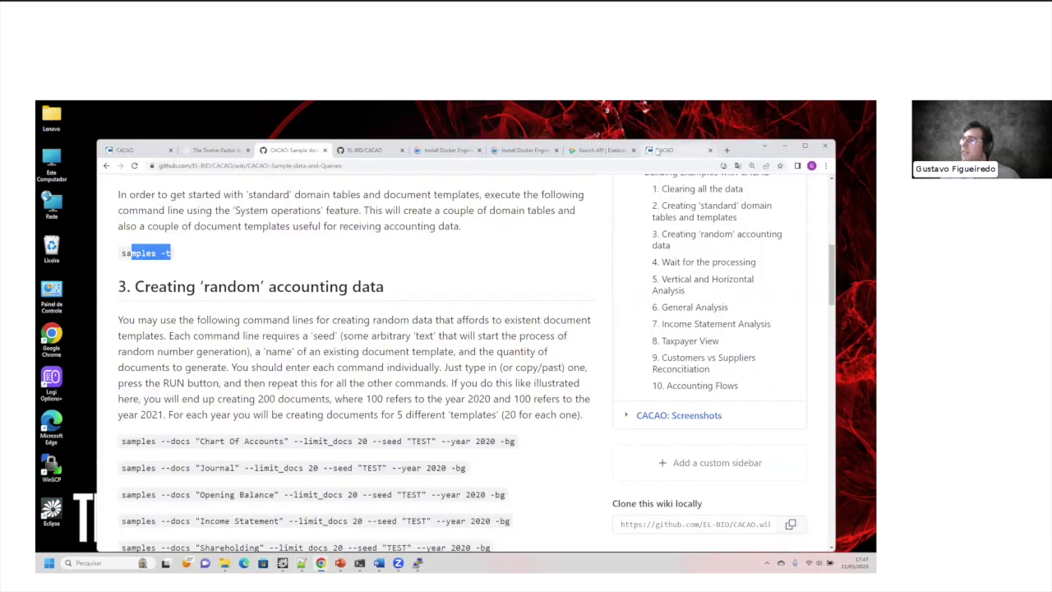
left_click(658, 151)
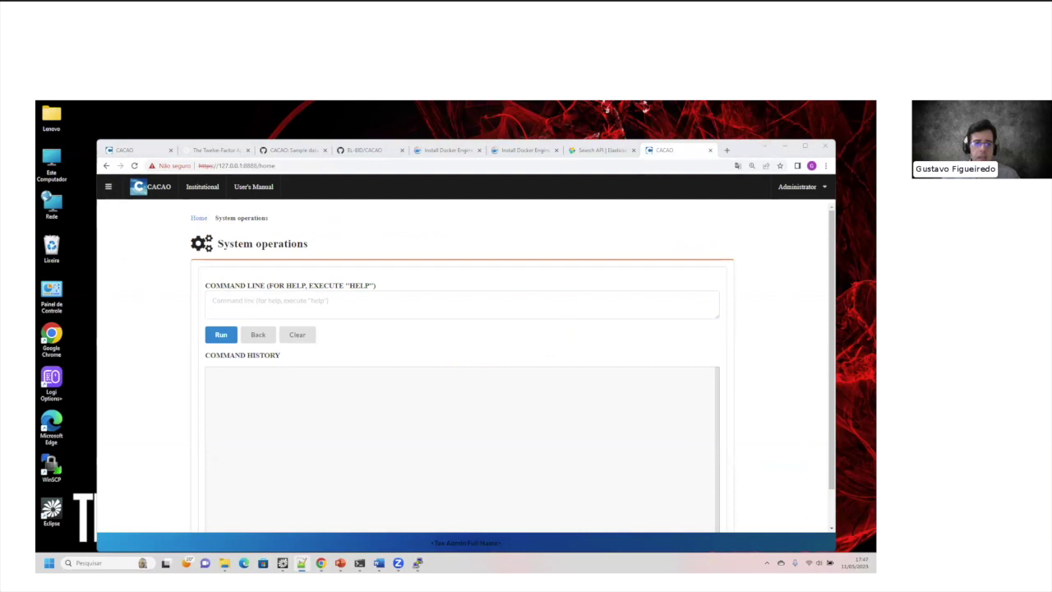
Step: Run the 'samples -t' command to create the standard document templates
left_click(229, 297)
type("samples -")
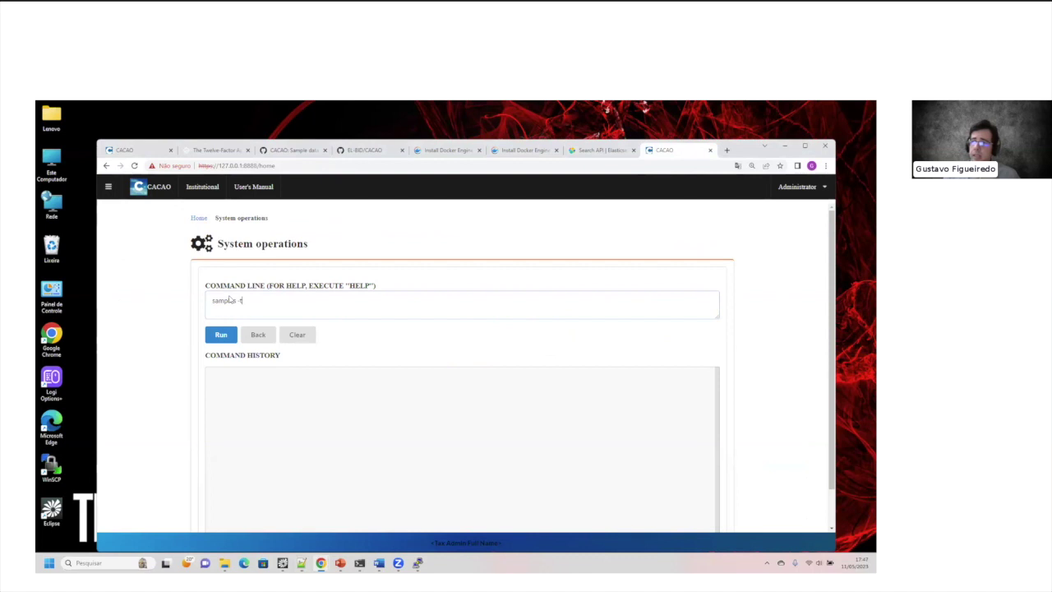
key("Return")
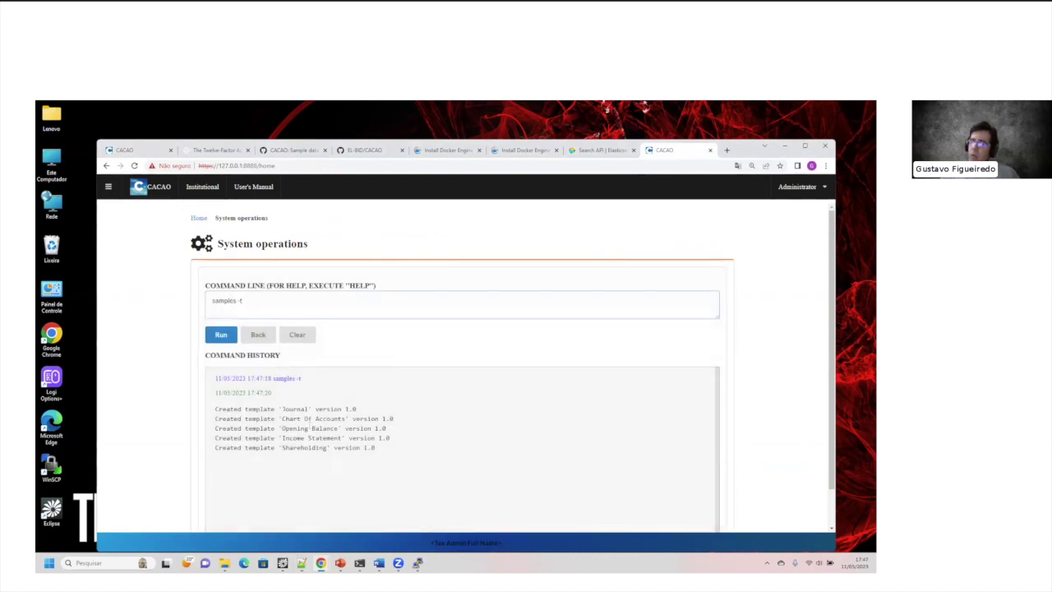
Step: Open Document Templates in a new tab and view the Chart Of Accounts template
left_click(107, 187)
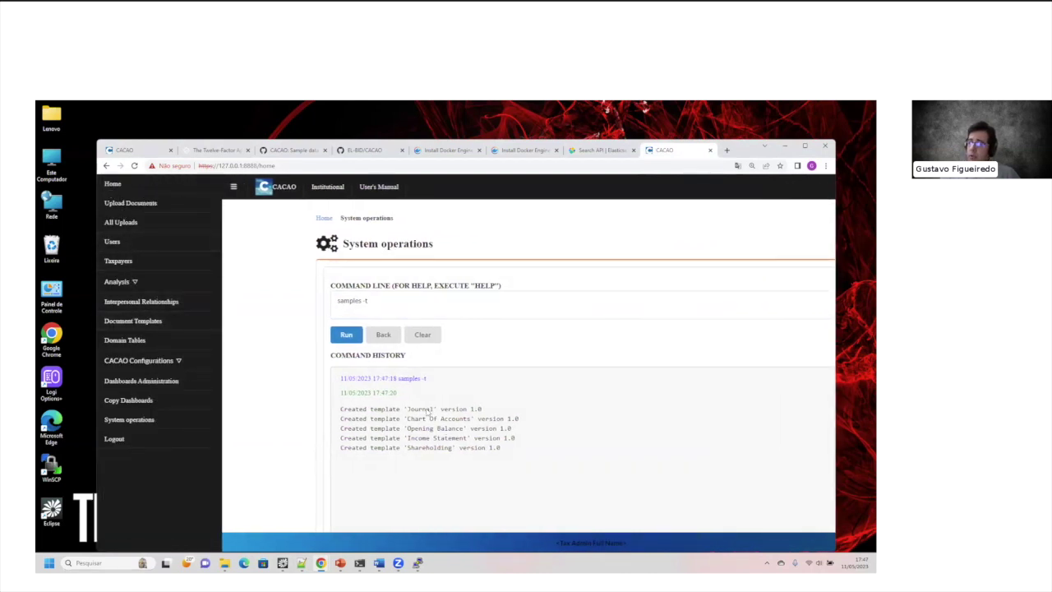
right_click(130, 324)
left_click(145, 332)
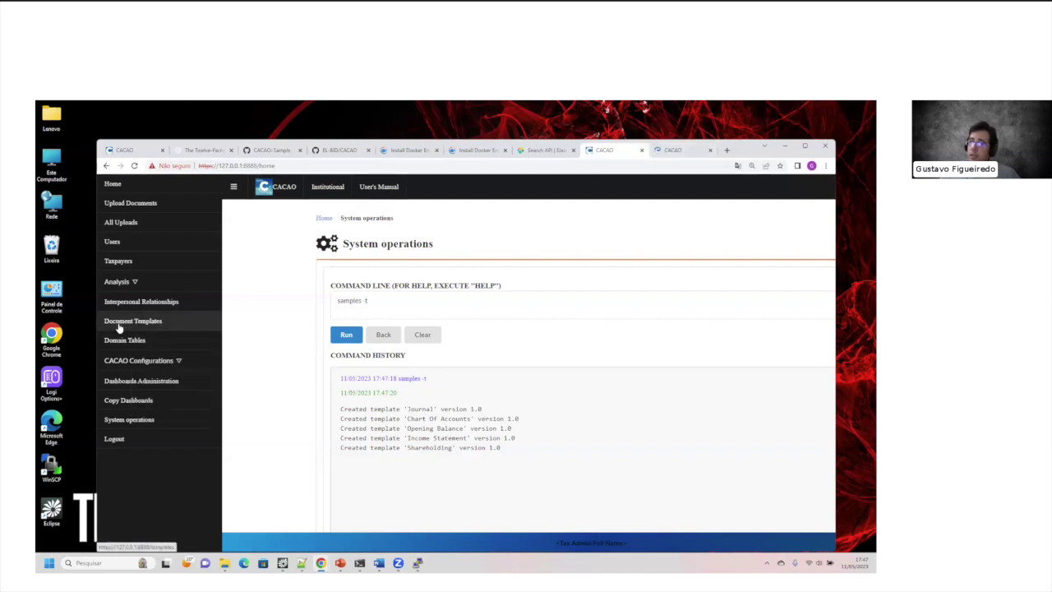
left_click(668, 150)
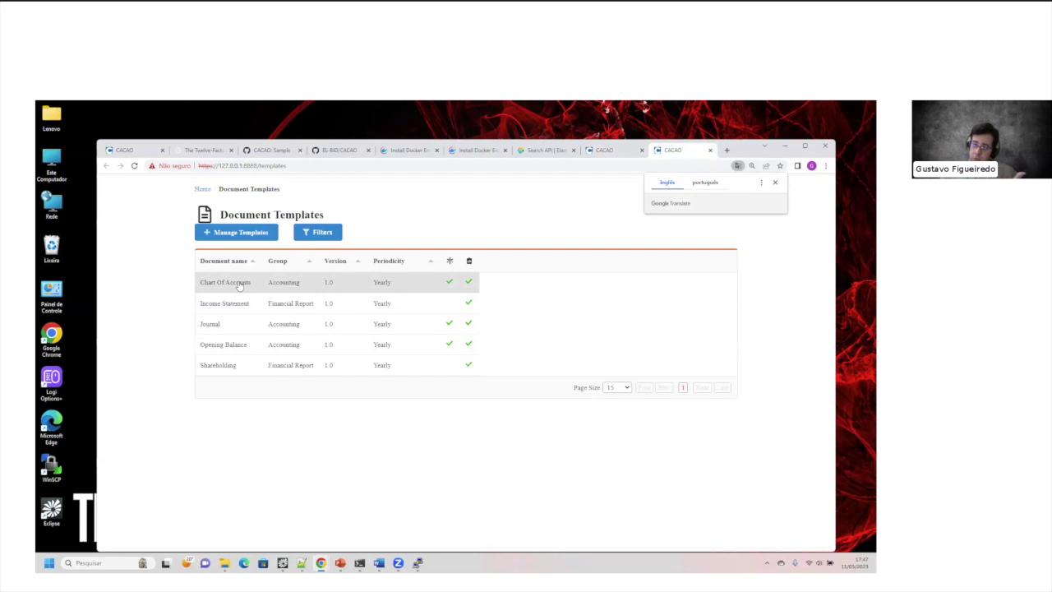
left_click(605, 152)
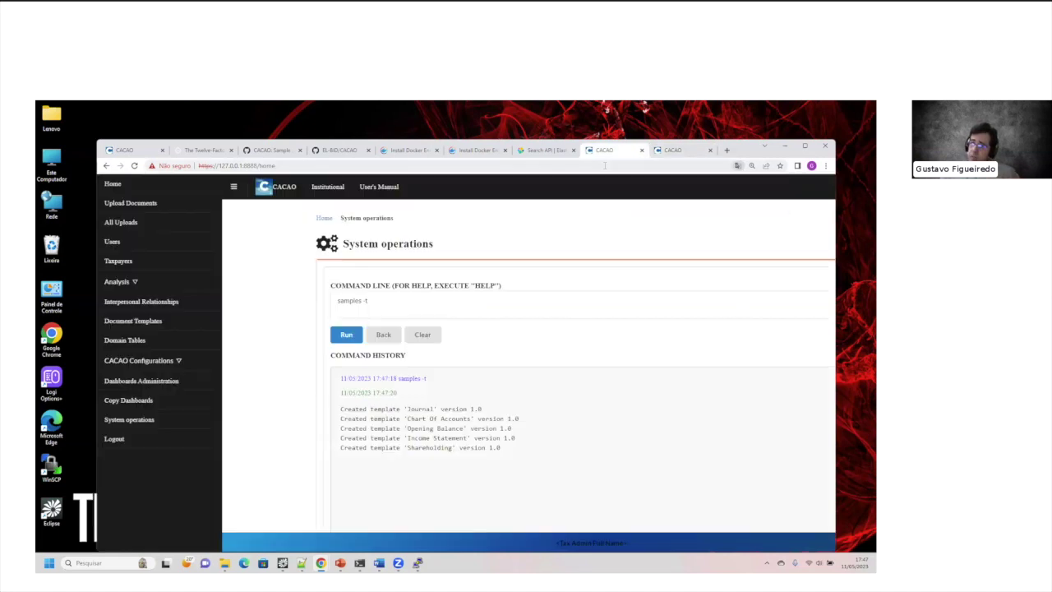
left_click(670, 153)
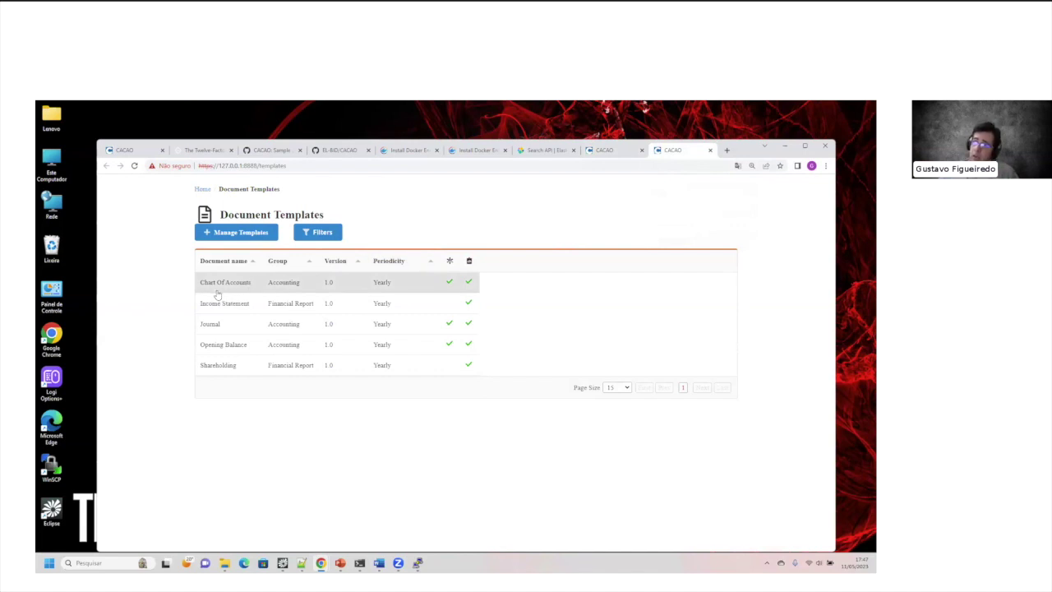
left_click(134, 166)
left_click(217, 279)
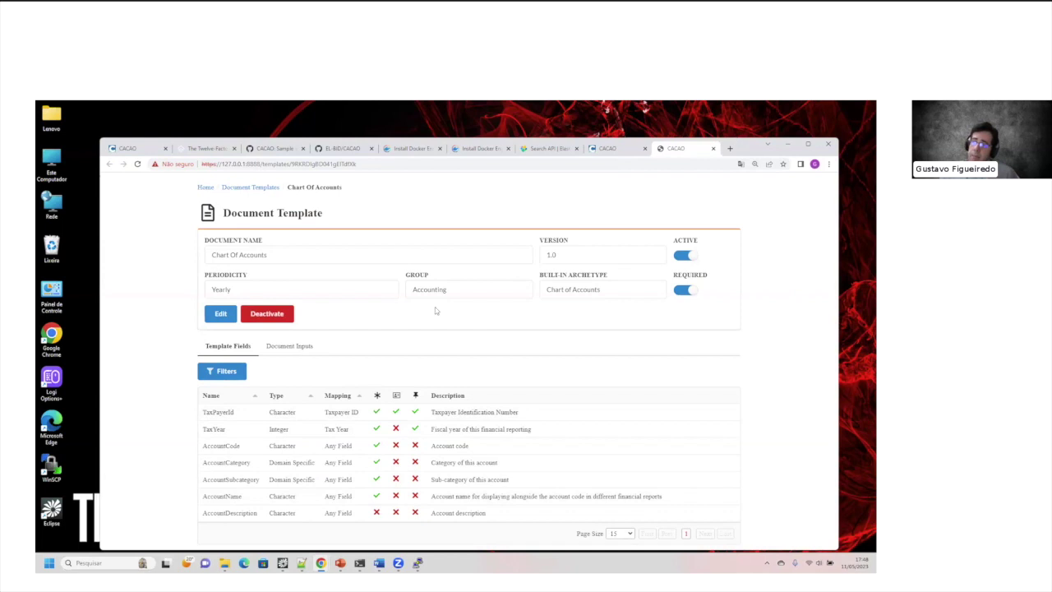
Step: Review the Chart Of Accounts template fields in the editor and cancel without saving
left_click_drag(738, 139, 745, 120)
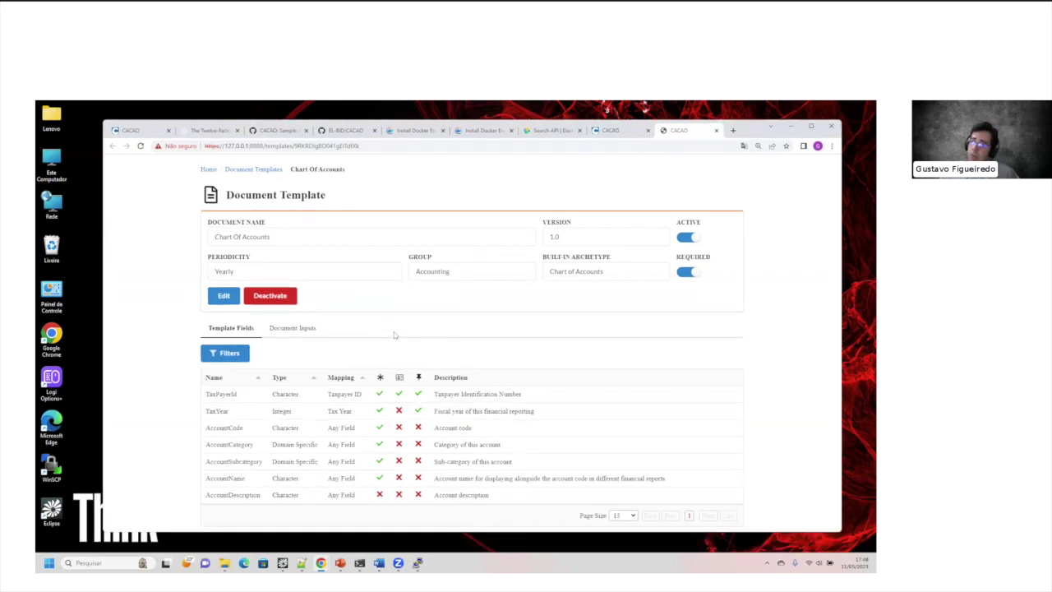
left_click(224, 298)
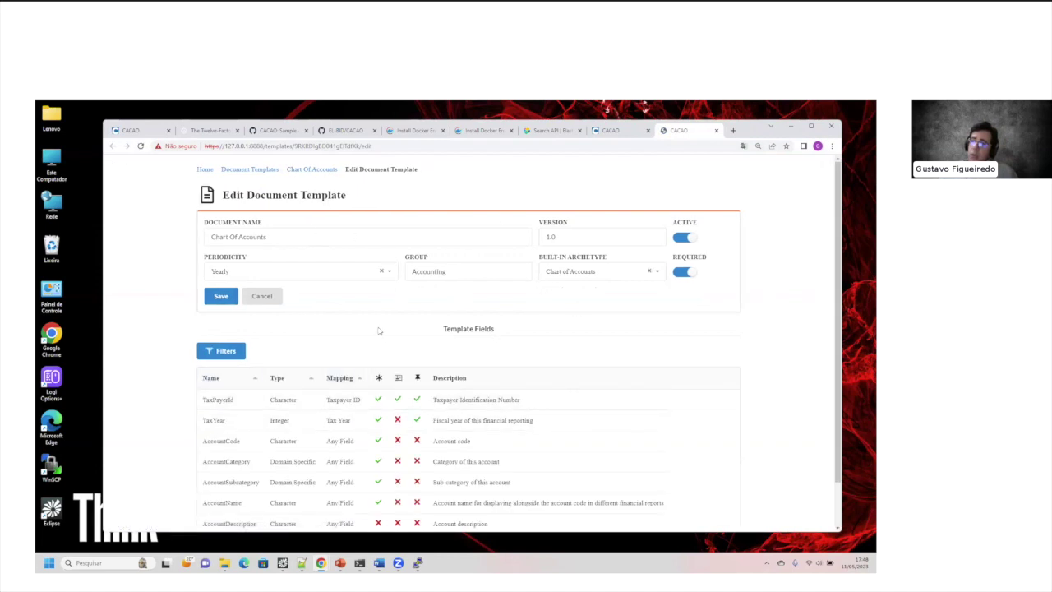
scroll(381, 334, "down", 1)
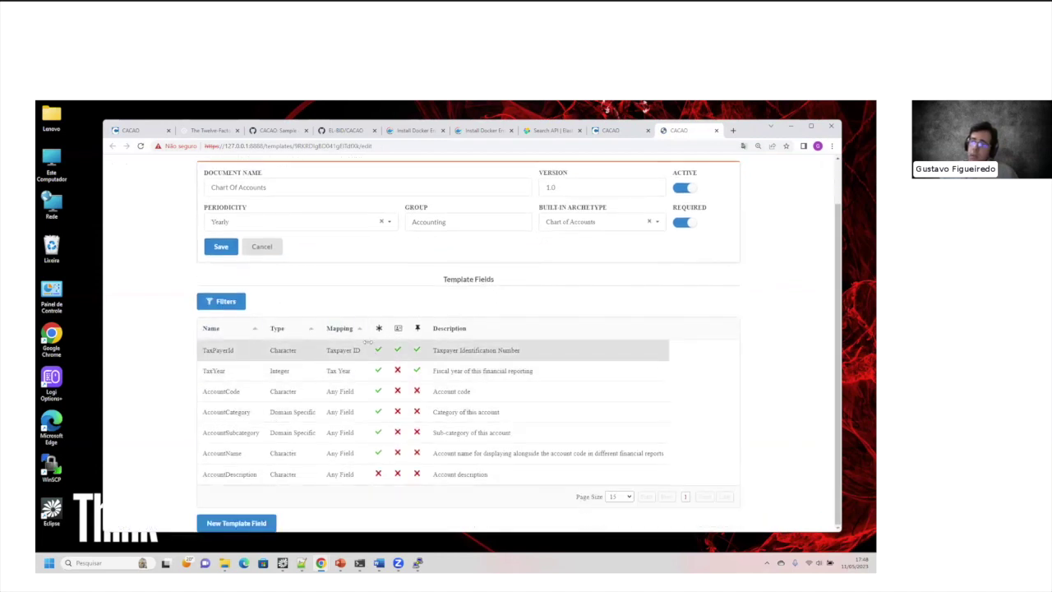
left_click(273, 250)
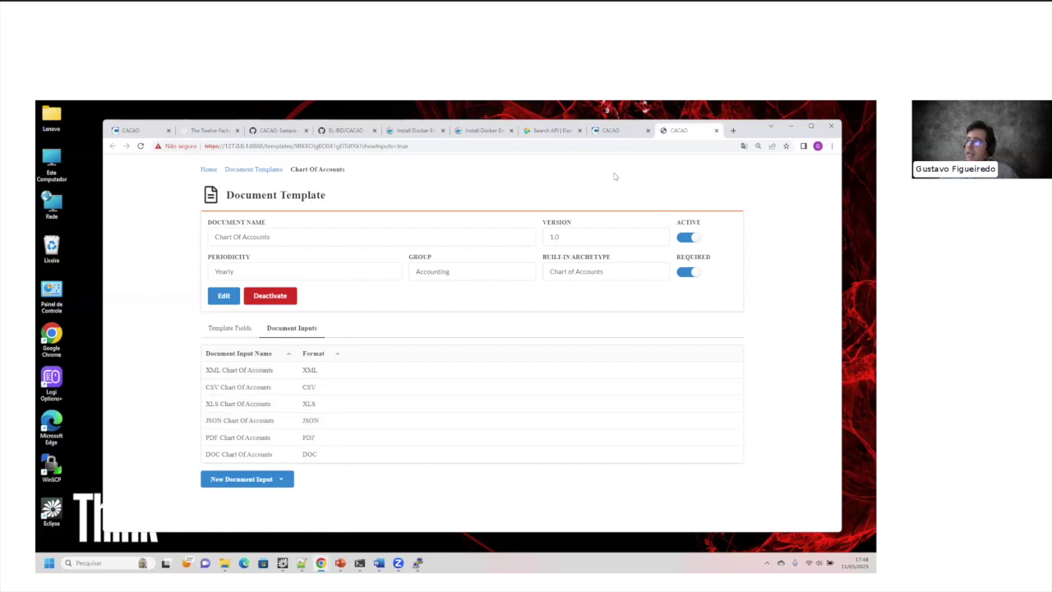
Step: Generate 2020 random sample document batches for the Chart Of Accounts and Journal templates
mouse_move(623, 139)
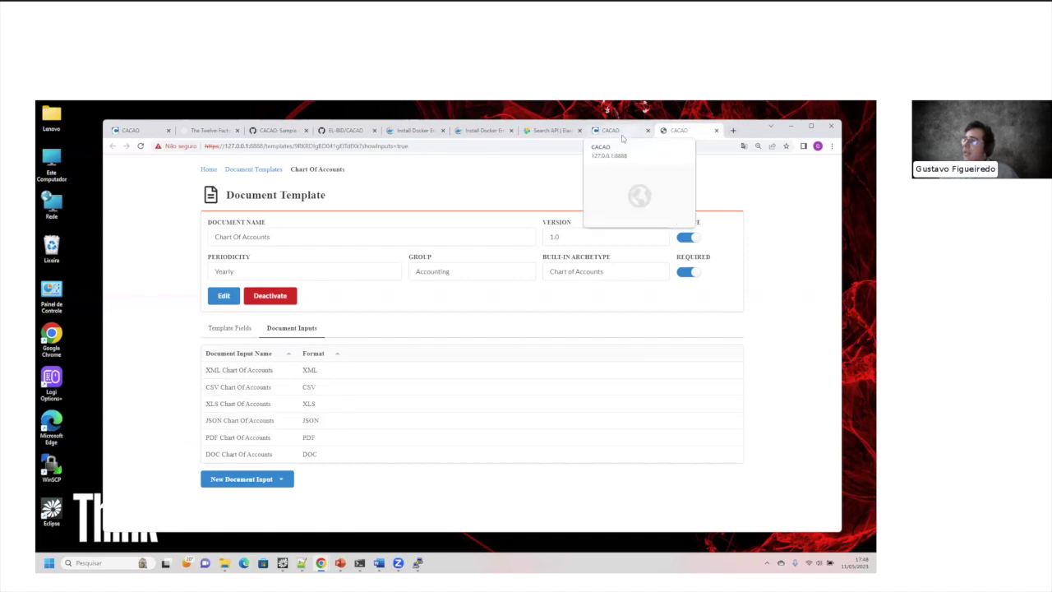
left_click(622, 136)
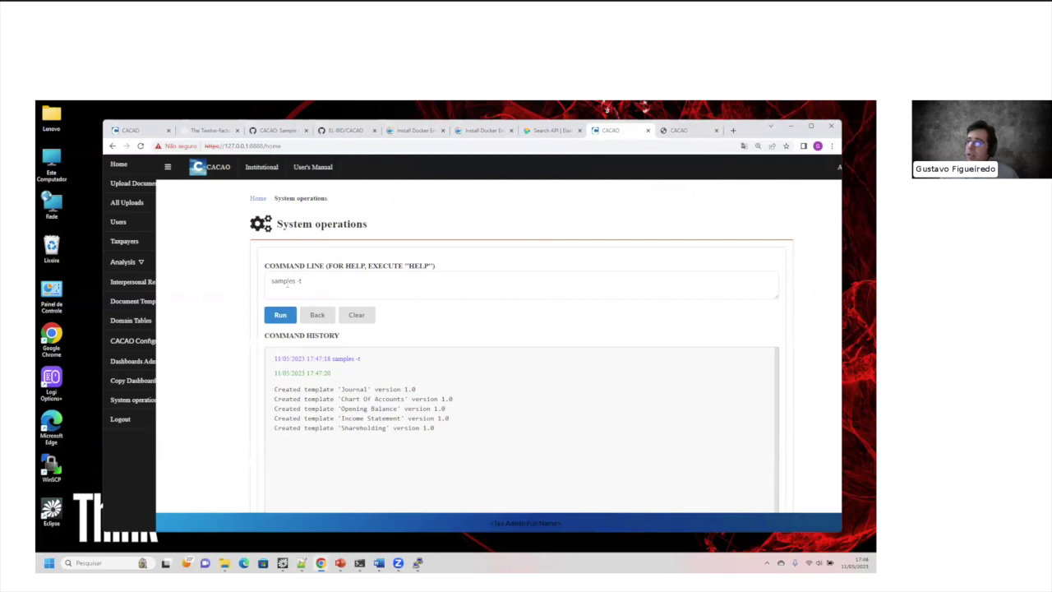
type("samples --docs \"Chart Of Accounts\" --limit_docs 20 --seed \"TEST\" --year 2020 -bg")
left_click(223, 316)
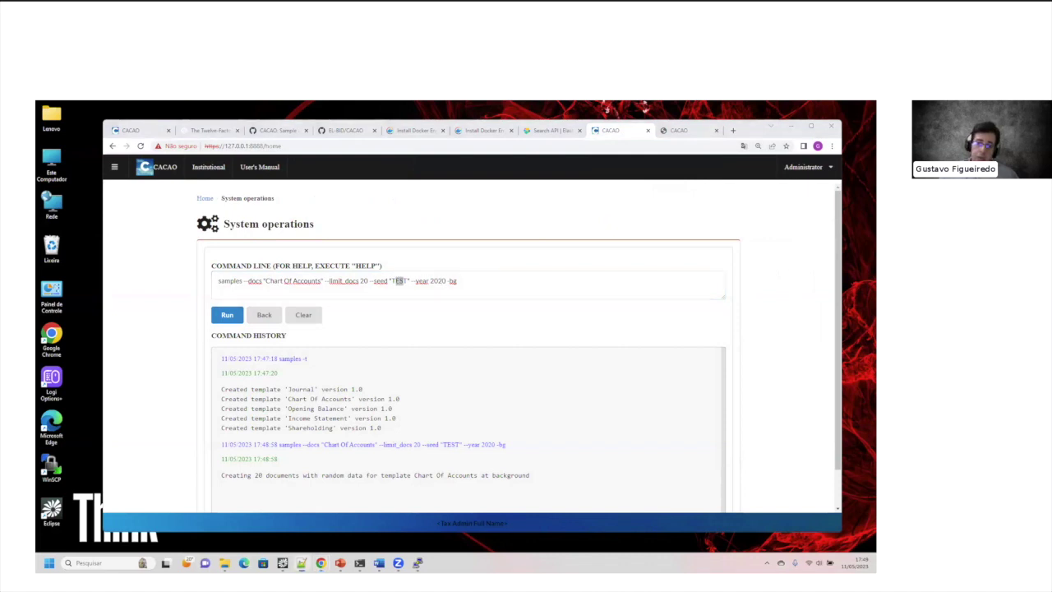
left_click_drag(459, 280, 148, 294)
type("samples --docs \"Journal\" --limit_docs 20 --seed \"TEST\" --year 2020 -bg")
left_click(222, 316)
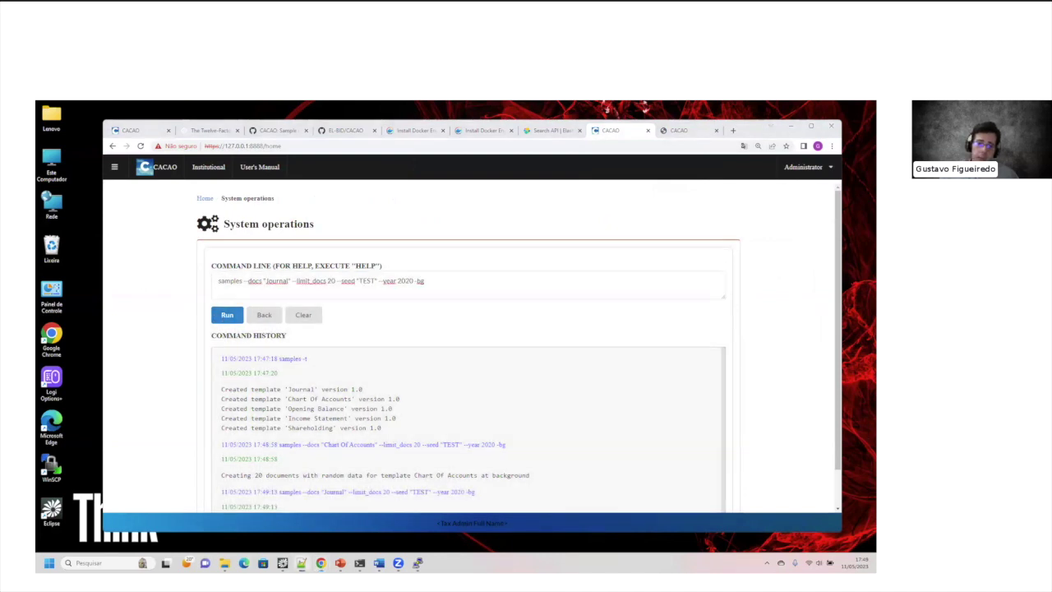
Step: Generate sample document batches for the Opening Balance, Income Statement and Shareholding templates
left_click_drag(444, 298, 65, 288)
type("samples --docs \"Opening Balance\" --limit_docs 20 --seed \"TEST\" --year 2020 -bg")
left_click(225, 315)
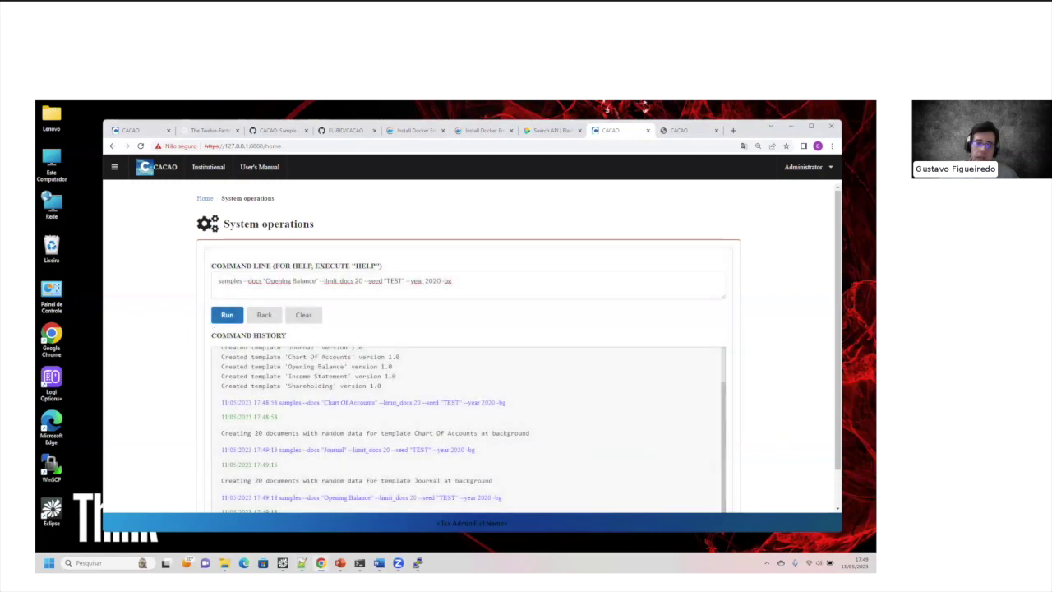
left_click_drag(457, 281, 65, 265)
type("samples --docs \"Income Statement\" --limit_docs 20 --seed \"TEST\" --year 2020 -bg")
left_click(226, 315)
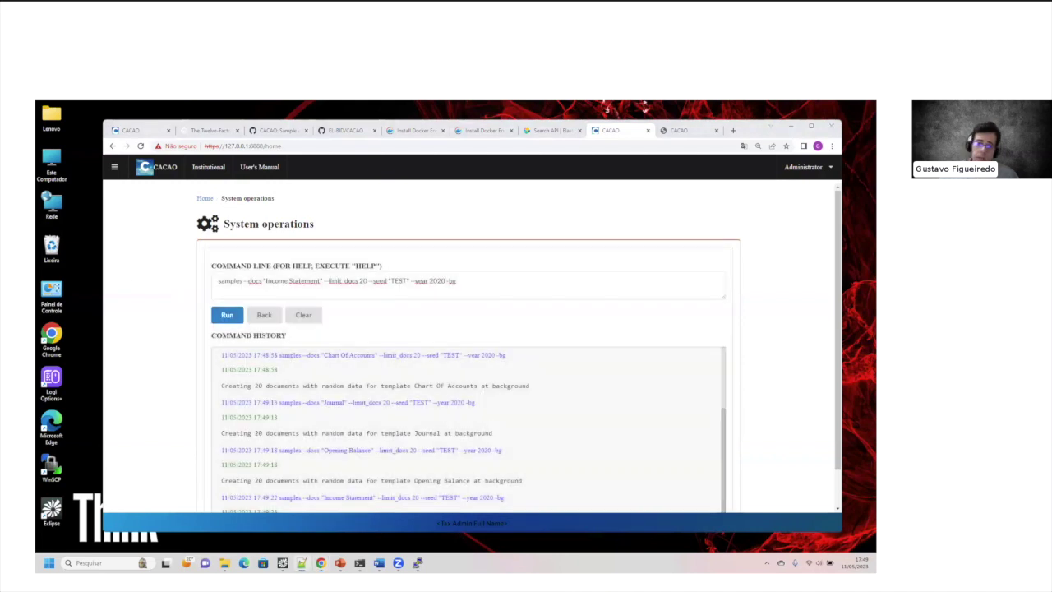
left_click_drag(457, 281, 92, 276)
type("samples --docs \"Shareholding\" --limit_docs 20 --seed \"TEST\" --year 2020 -bg")
left_click(228, 319)
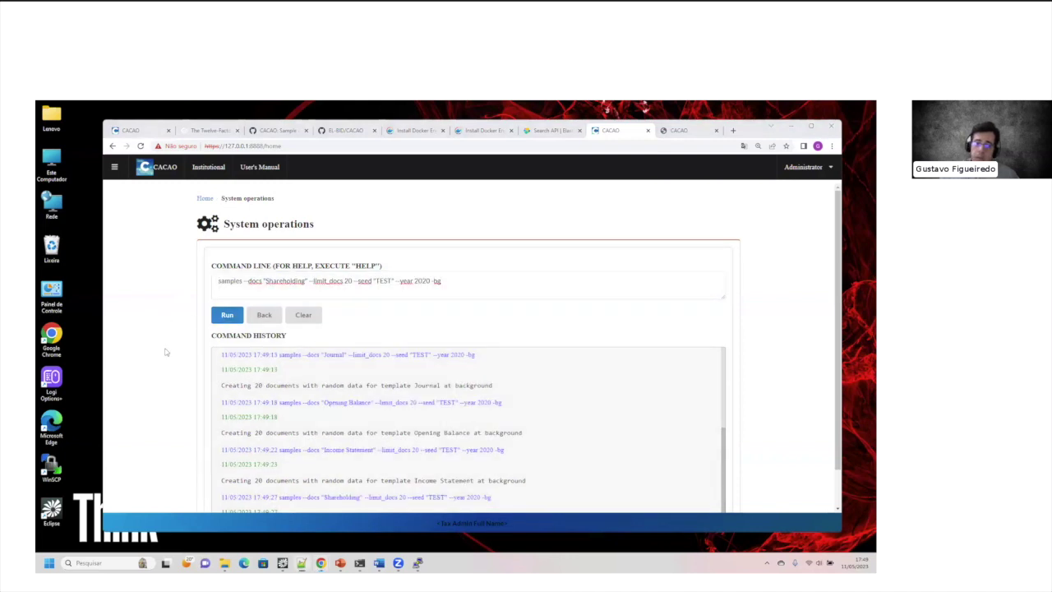
Step: Generate 2021 sample document batches for the Chart Of Accounts and Journal templates
left_click_drag(448, 281, 74, 271)
type("samples --docs \"Chart Of Accounts\" --limit_docs 20 --seed \"TEST\" --year 2021 -bg")
left_click(226, 316)
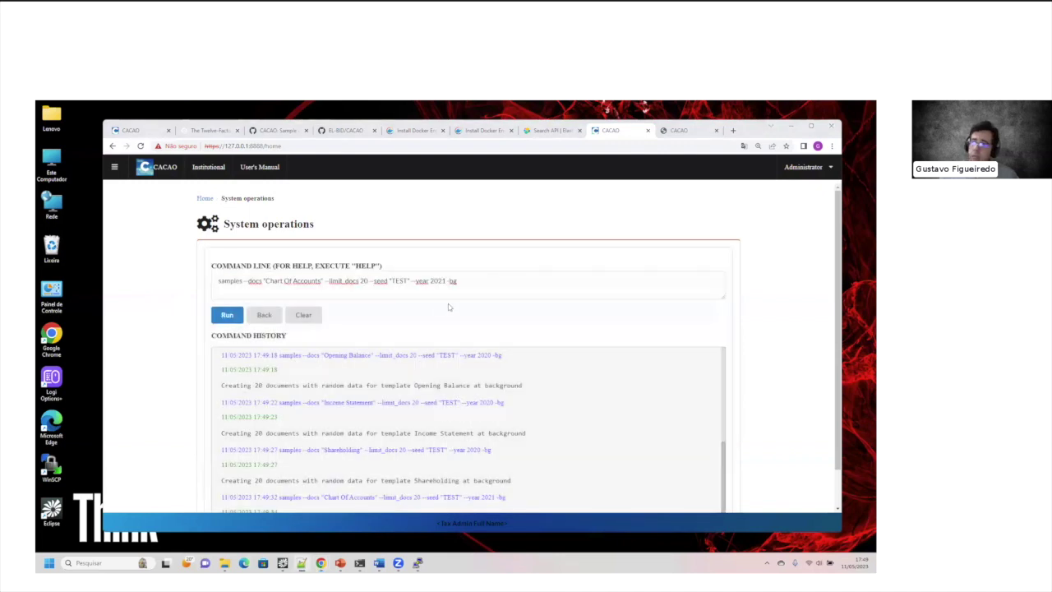
left_click_drag(457, 282, 136, 281)
type("samples --docs \"Journal\" --limit_docs 20 --seed \"TEST\" --year 2021 -bg")
left_click(227, 315)
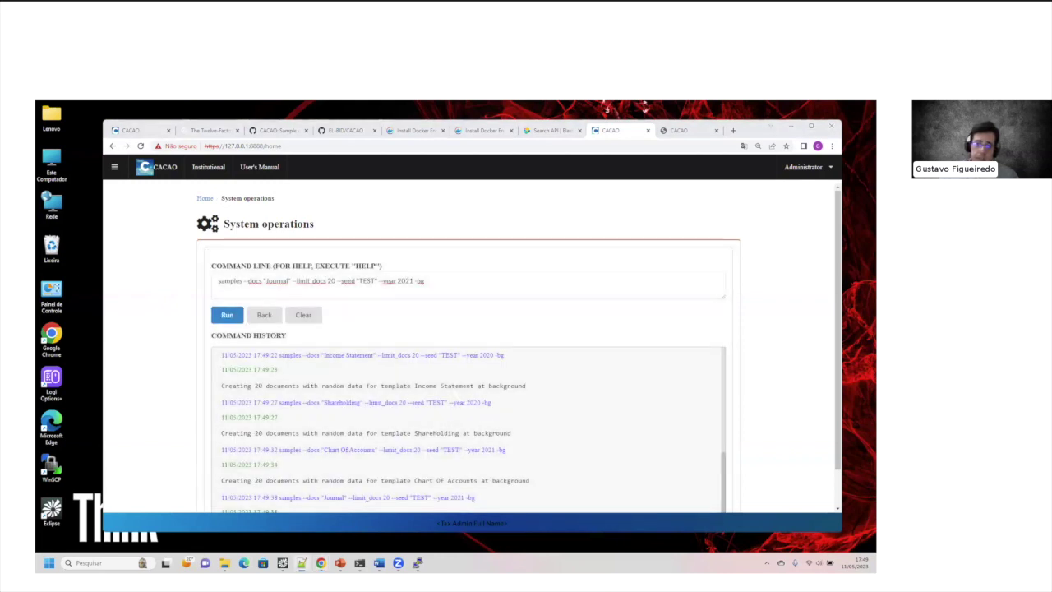
Step: Queue background 2021 batches of 20 for Opening Balance, Income Statement and Shareholding
left_click_drag(424, 281, 181, 317)
type("samples --docs \"Opening Balance\" --limit_docs 20 --seed \"TEST\" --year 2021 -bg")
left_click(217, 317)
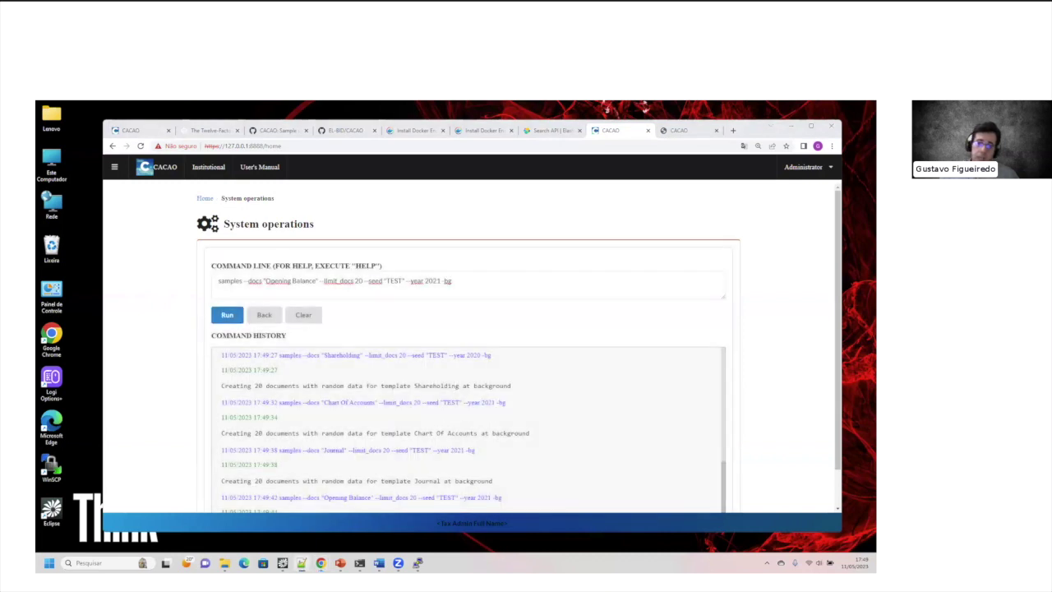
key("alt+Tab")
type("samples --docs \"Income Statement\" --limit_docs 20 --seed \"TEST\" --year 2021 -bg")
key("Return")
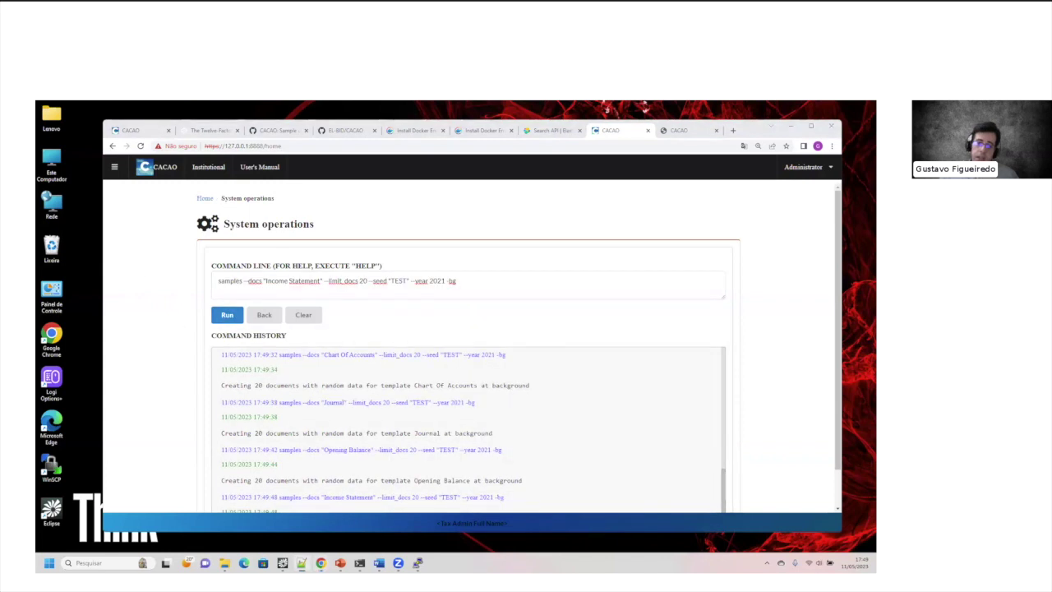
left_click_drag(458, 281, 216, 282)
type("samples --docs \"Shareholding\" --limit_docs 20 --seed \"TEST\" --year 2021 -bg")
left_click(227, 315)
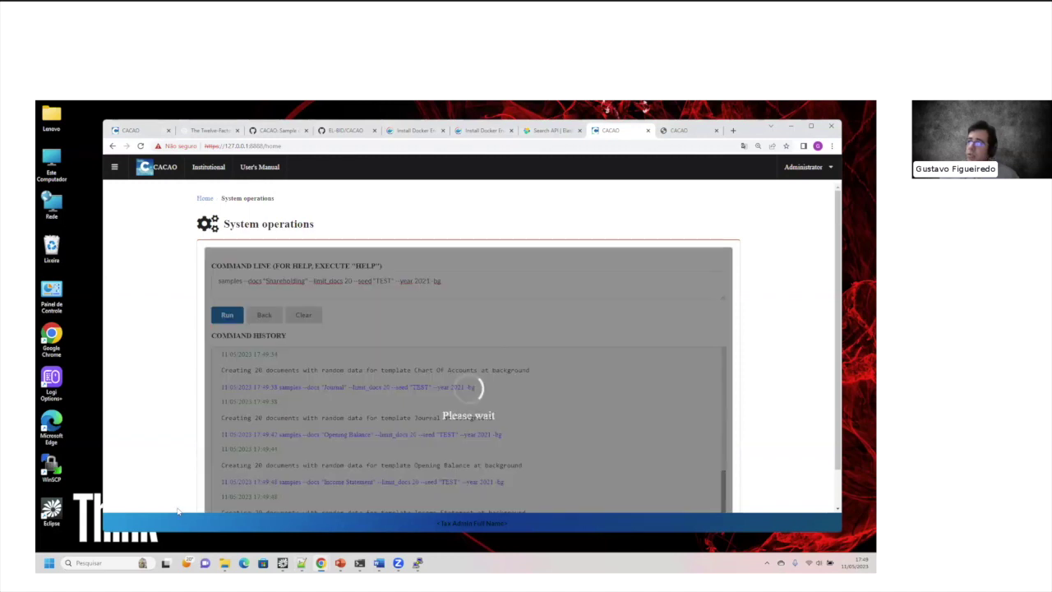
Step: In the other tab's Upload Documents page, select the Chart Of Accounts Version 1.0 XLS template
left_click(682, 136)
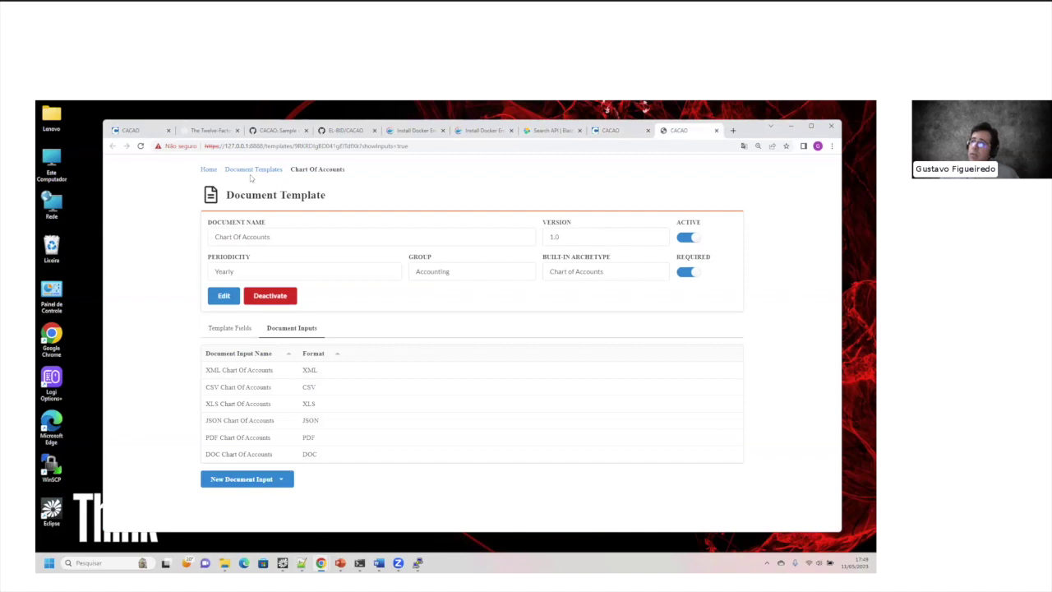
left_click(210, 171)
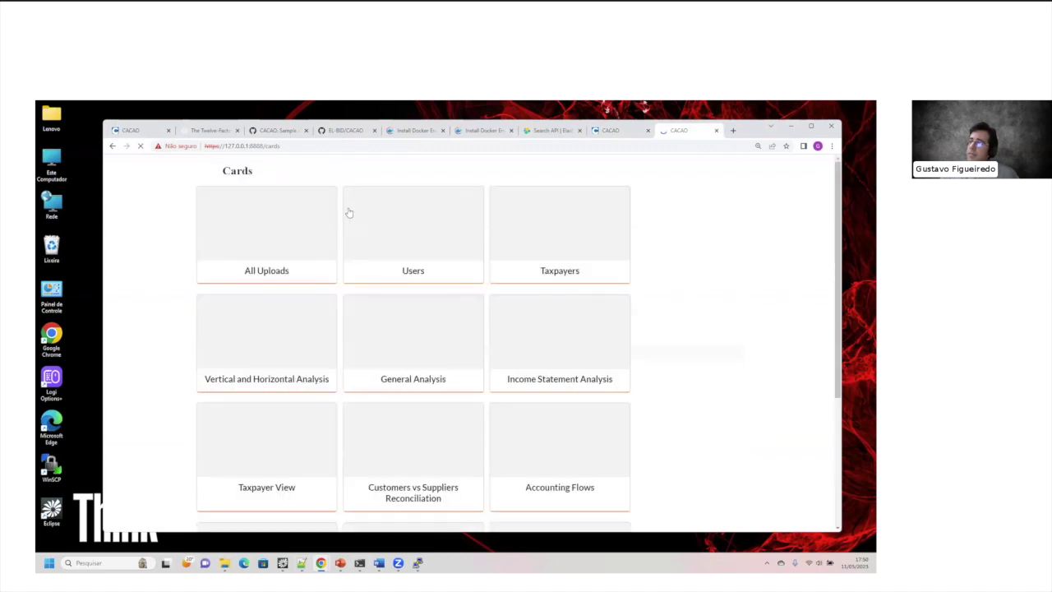
left_click(287, 239)
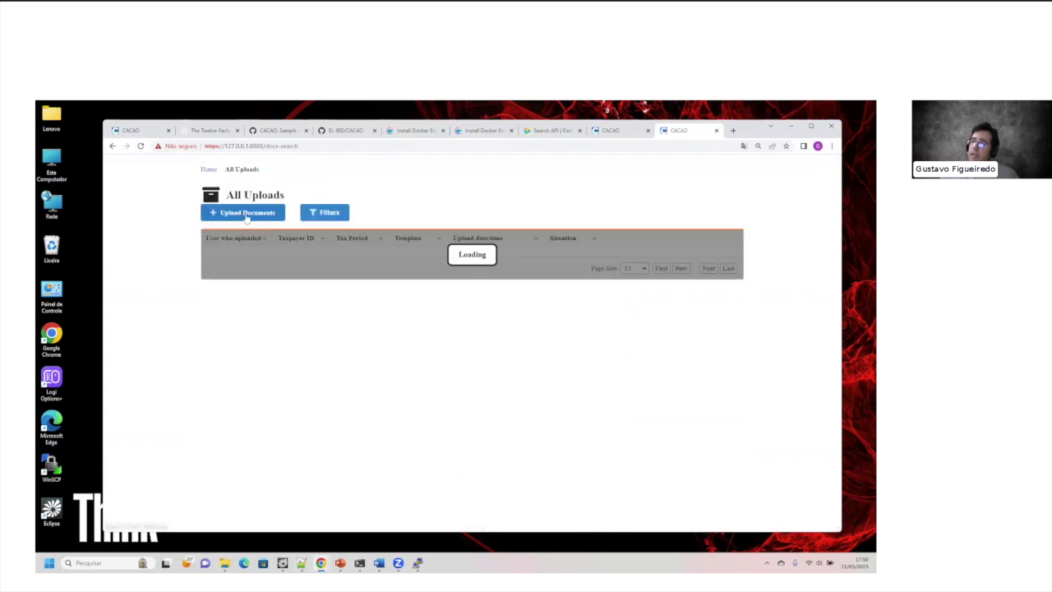
left_click(246, 216)
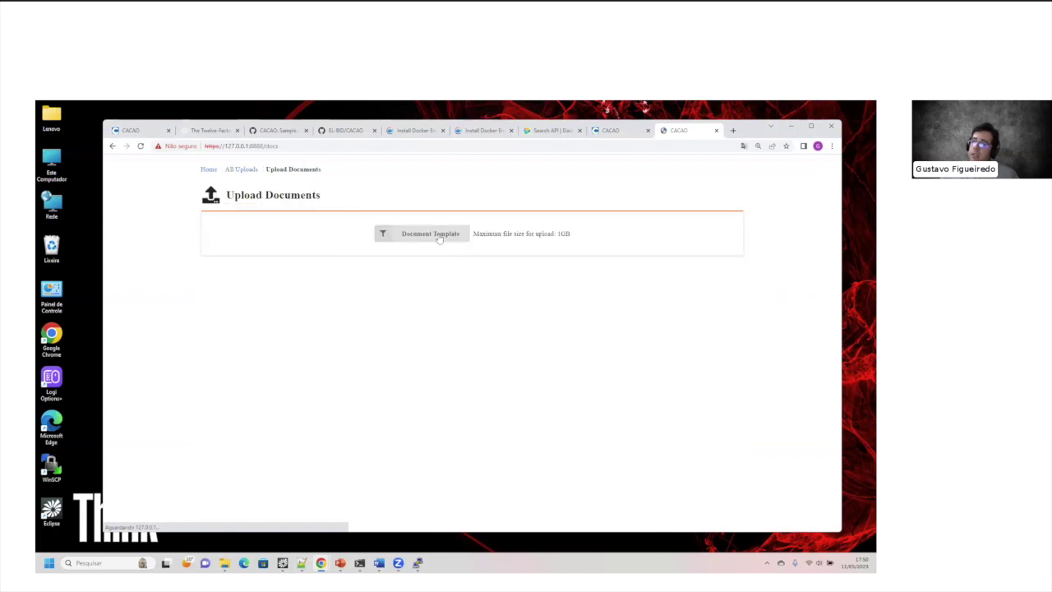
left_click(440, 237)
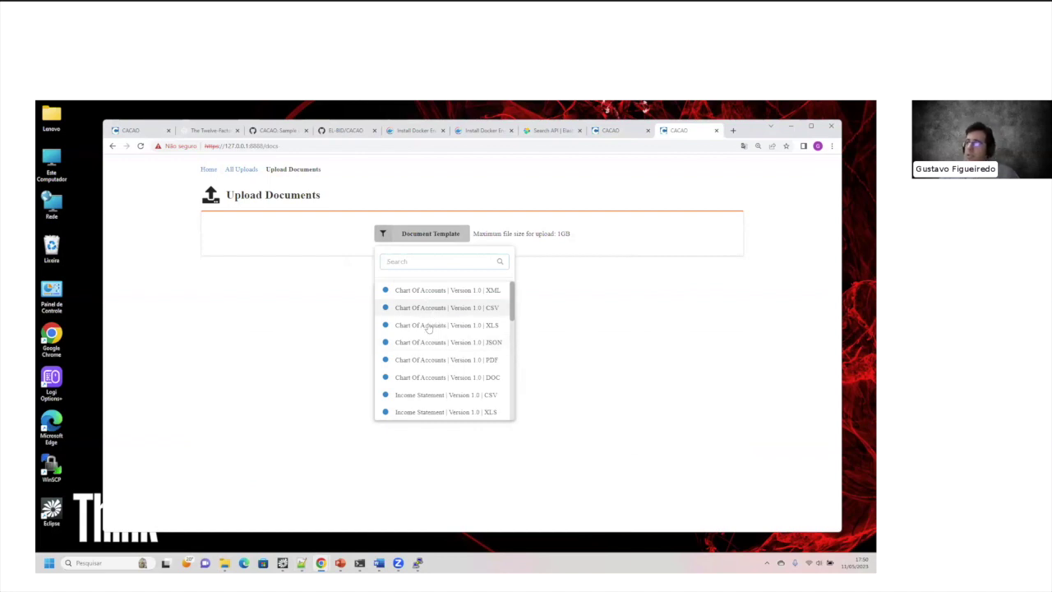
left_click(460, 326)
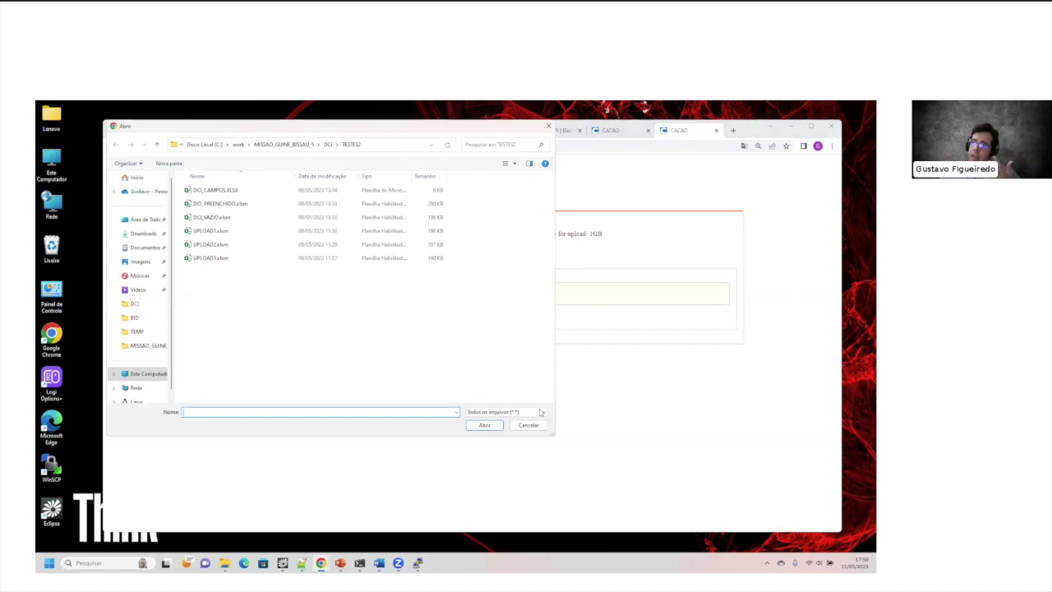
left_click(529, 425)
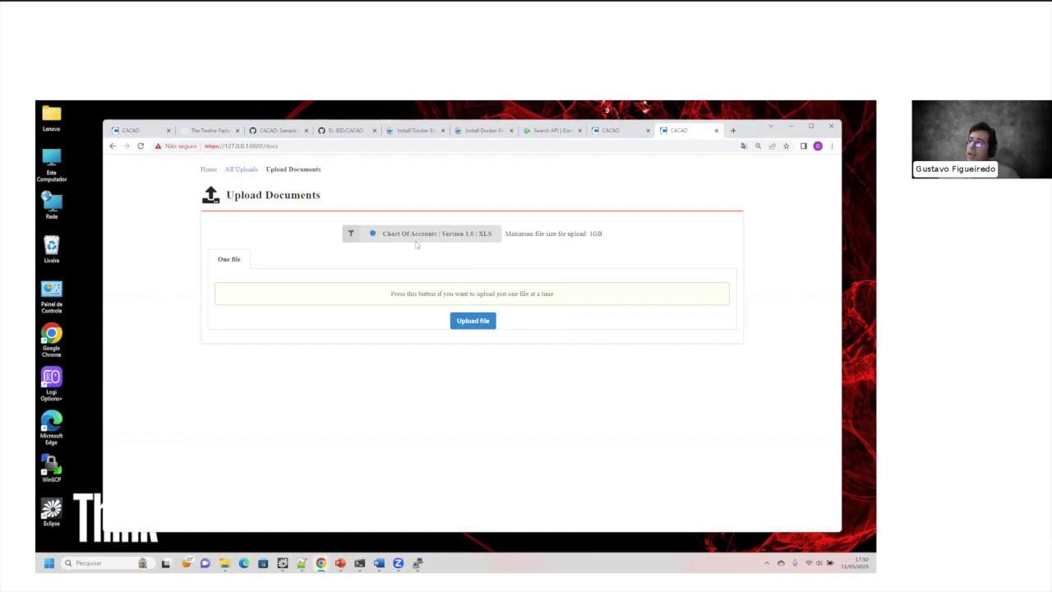
key("ctrl+shift+Tab")
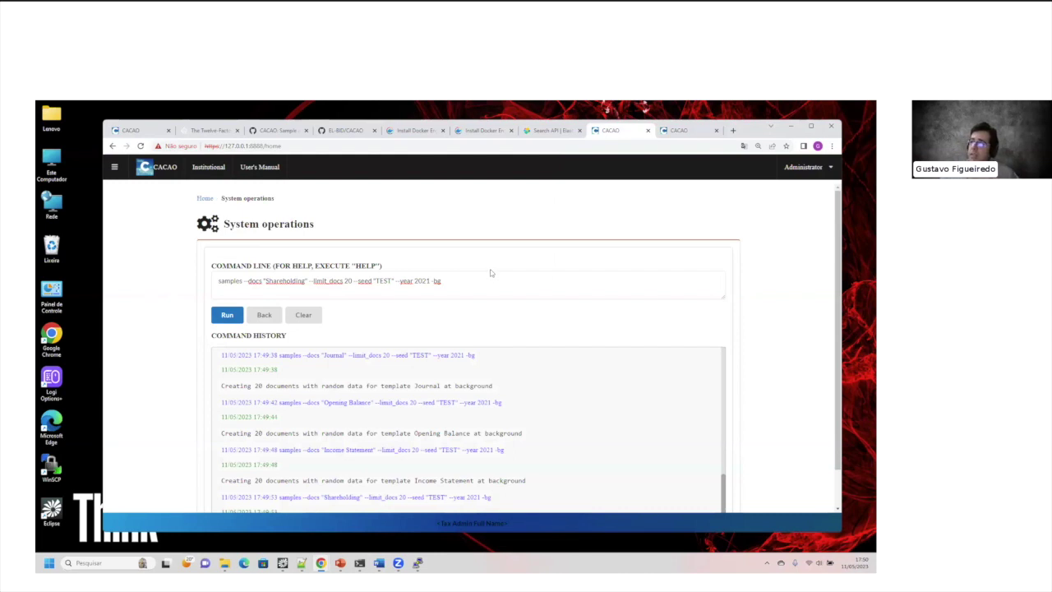
Step: Go to the All Uploads list from the navigation menu
left_click(117, 172)
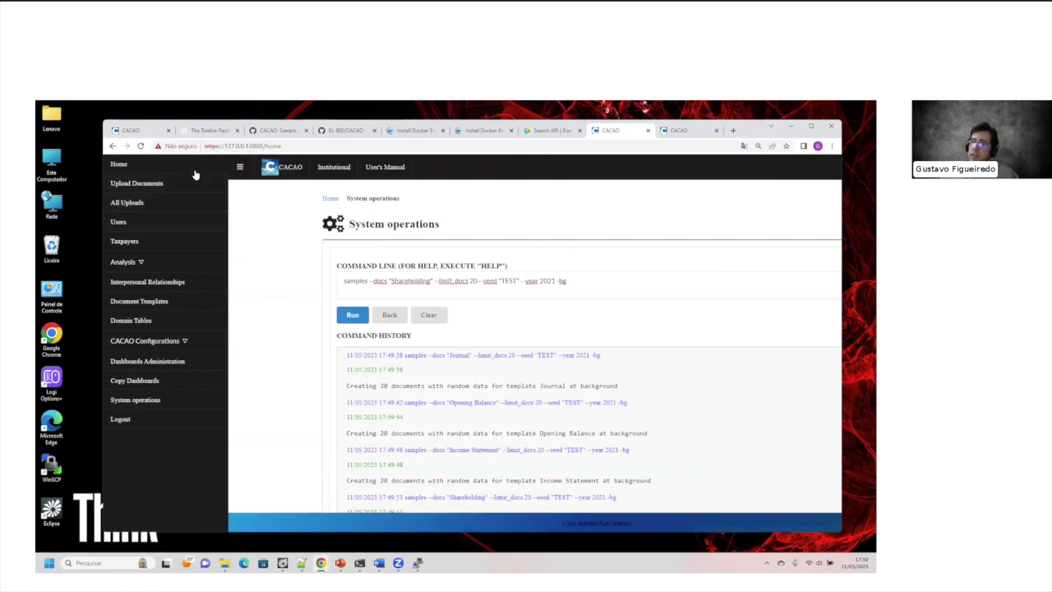
left_click(143, 206)
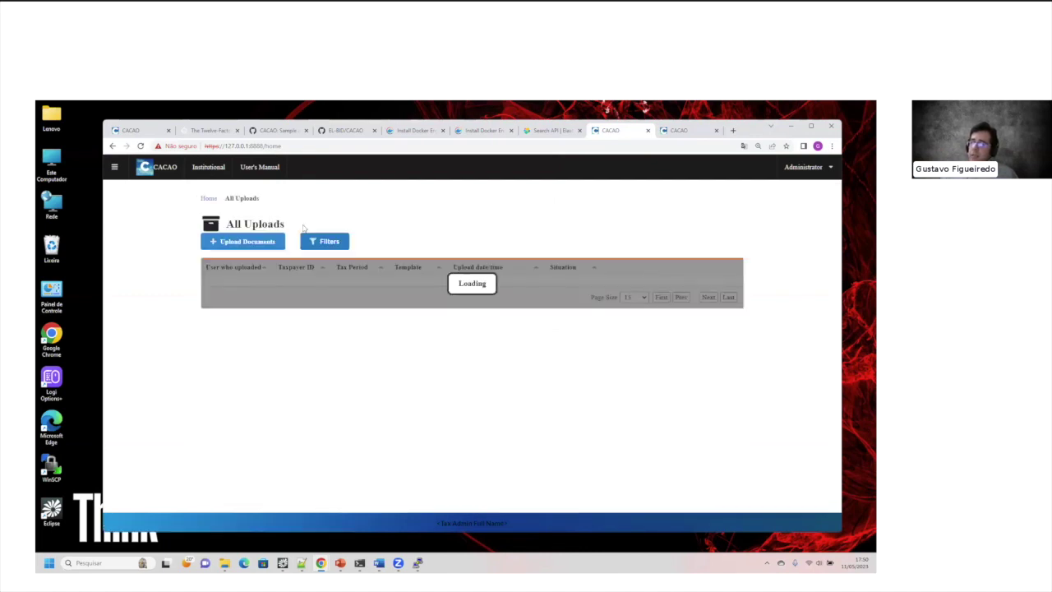
left_click(113, 167)
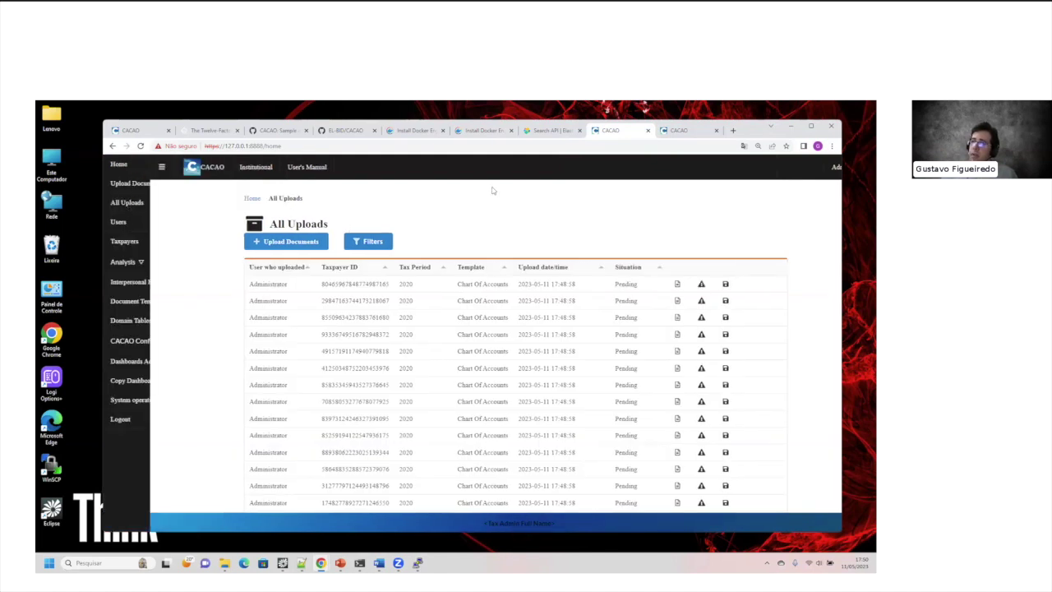
left_click(475, 298)
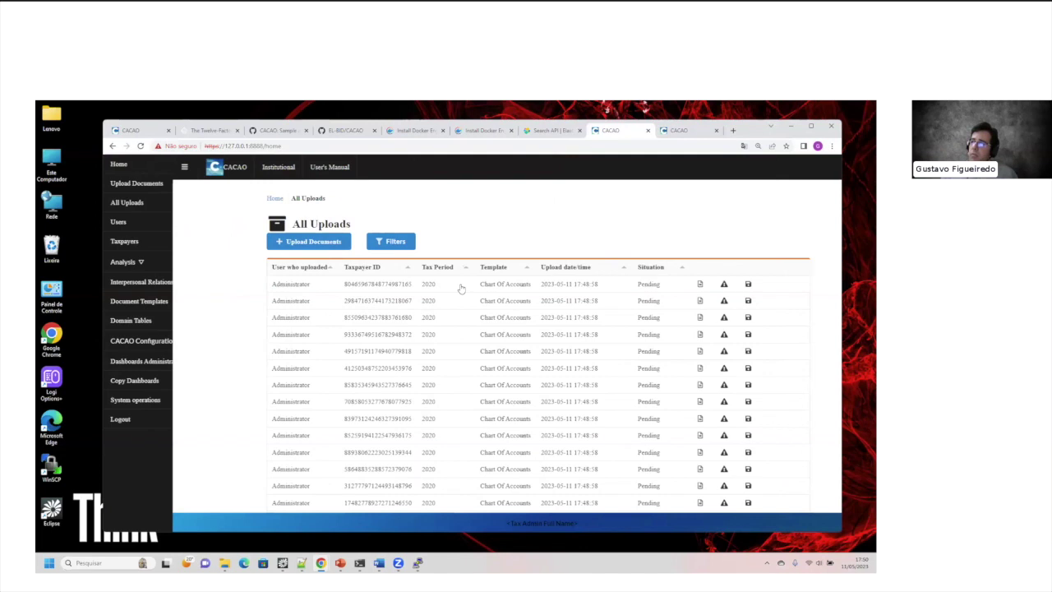
scroll(457, 290, "down", 1)
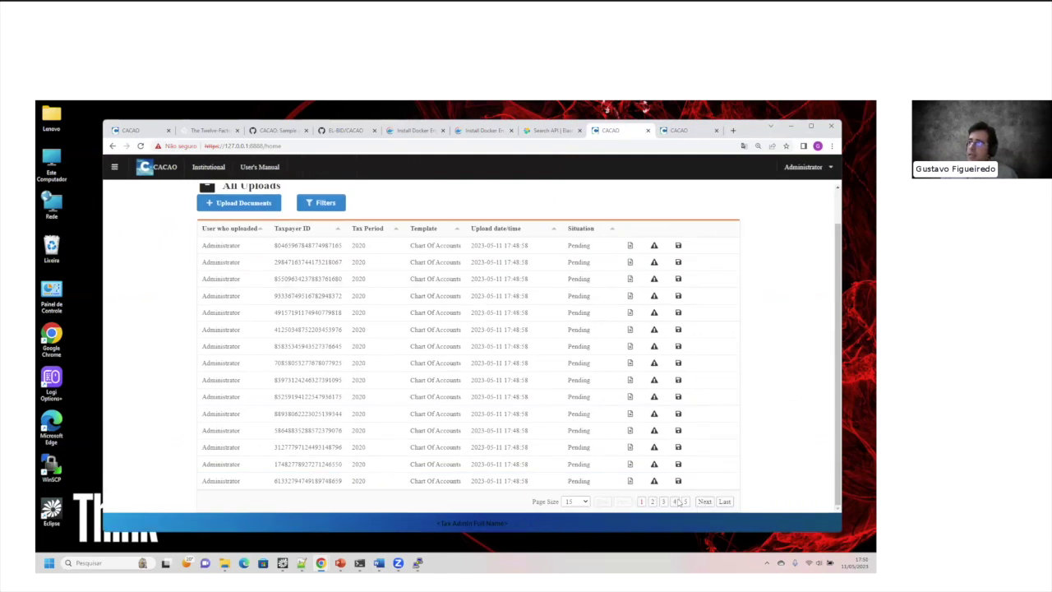
Step: Page through the uploads to pages 4 and 5, then back to page 1
left_click(675, 502)
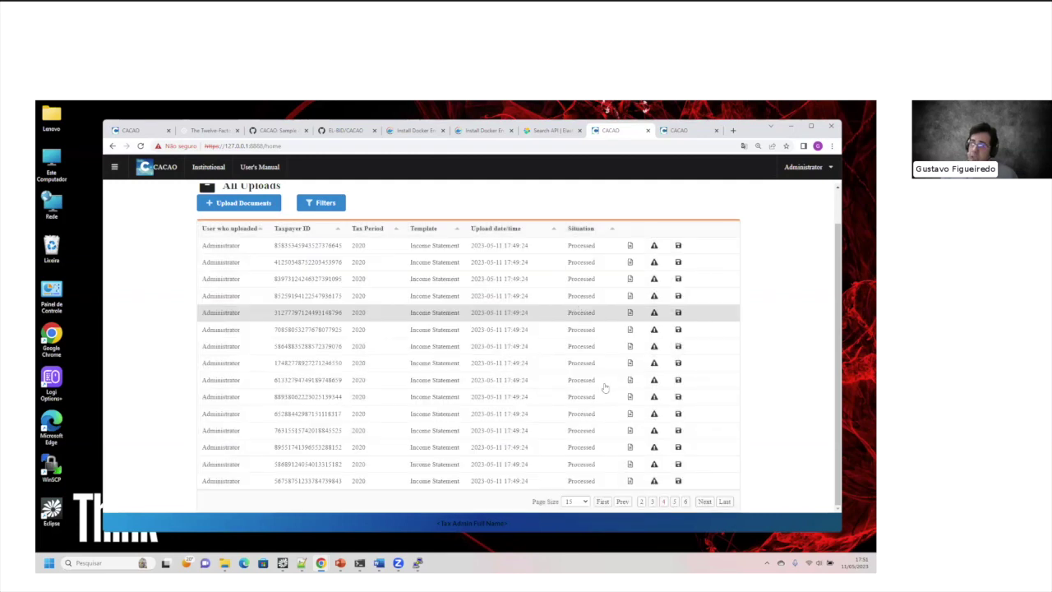
left_click(675, 501)
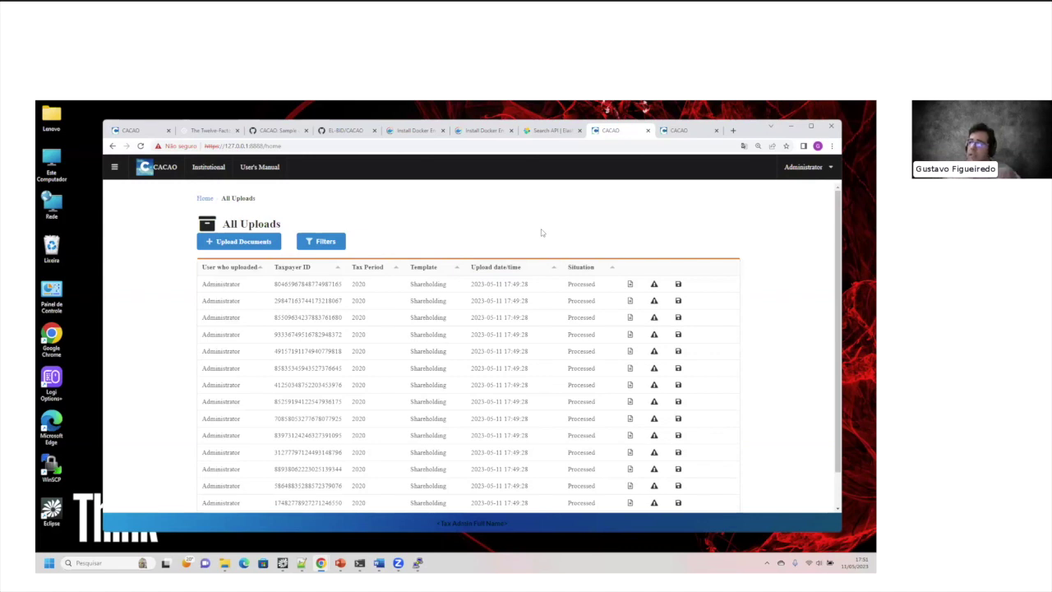
scroll(558, 243, "down", 1)
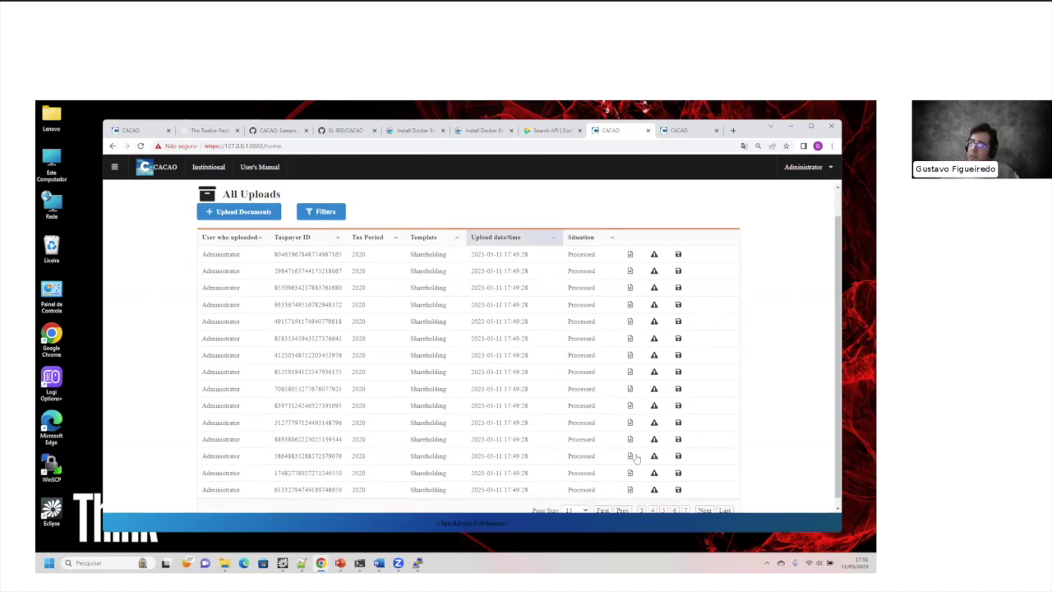
scroll(636, 459, "down", 1)
left_click(643, 501)
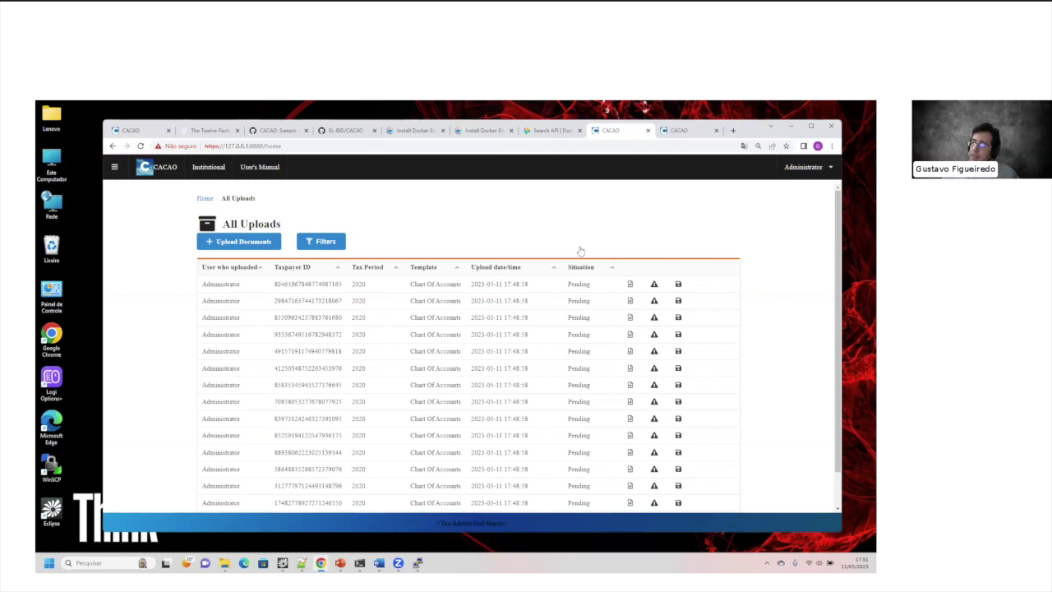
scroll(644, 505, "down", 1)
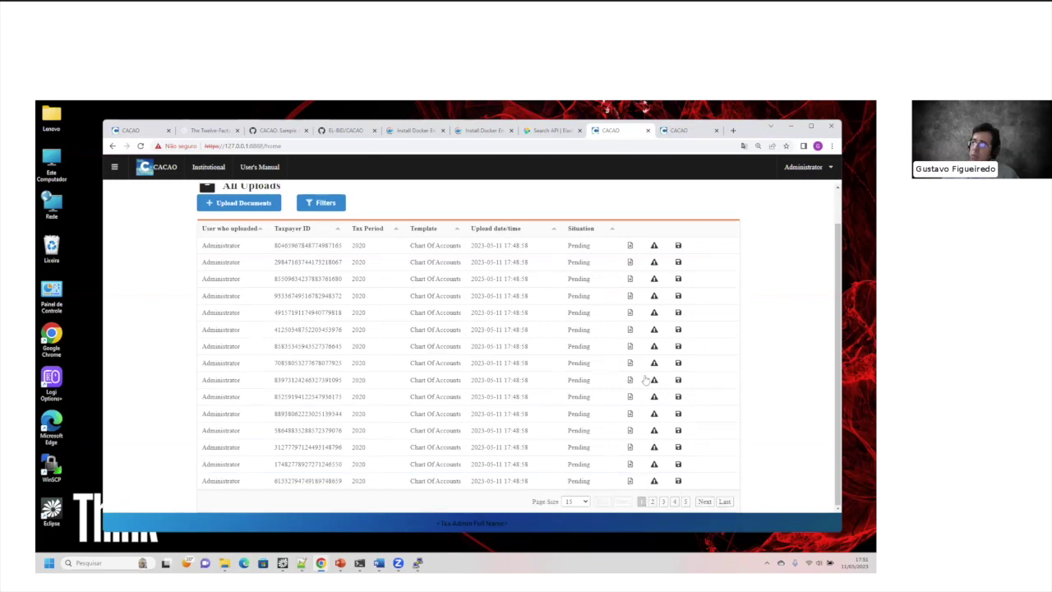
scroll(647, 381, "up", 1)
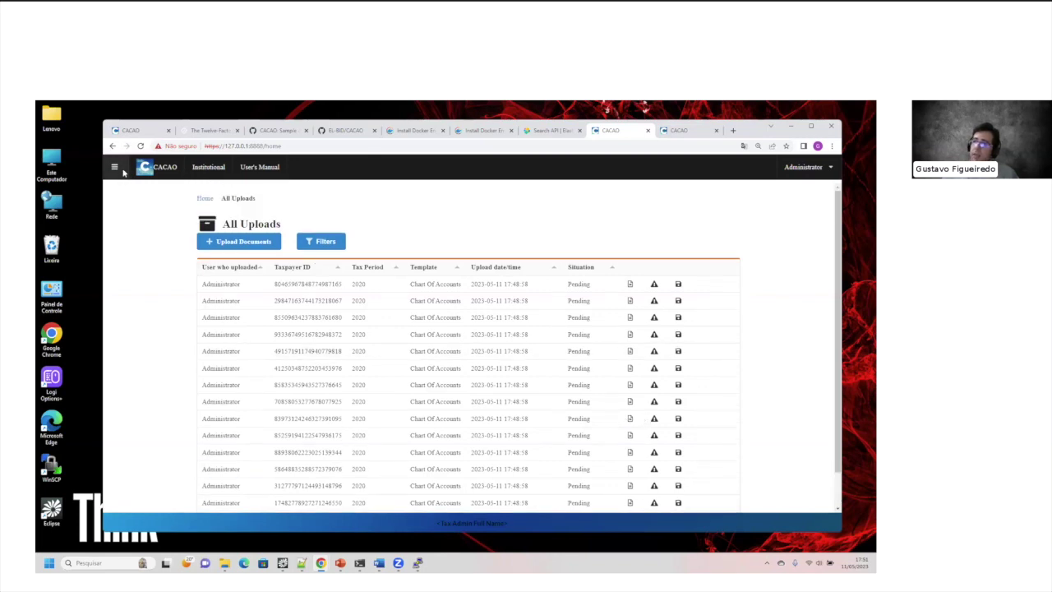
left_click(120, 168)
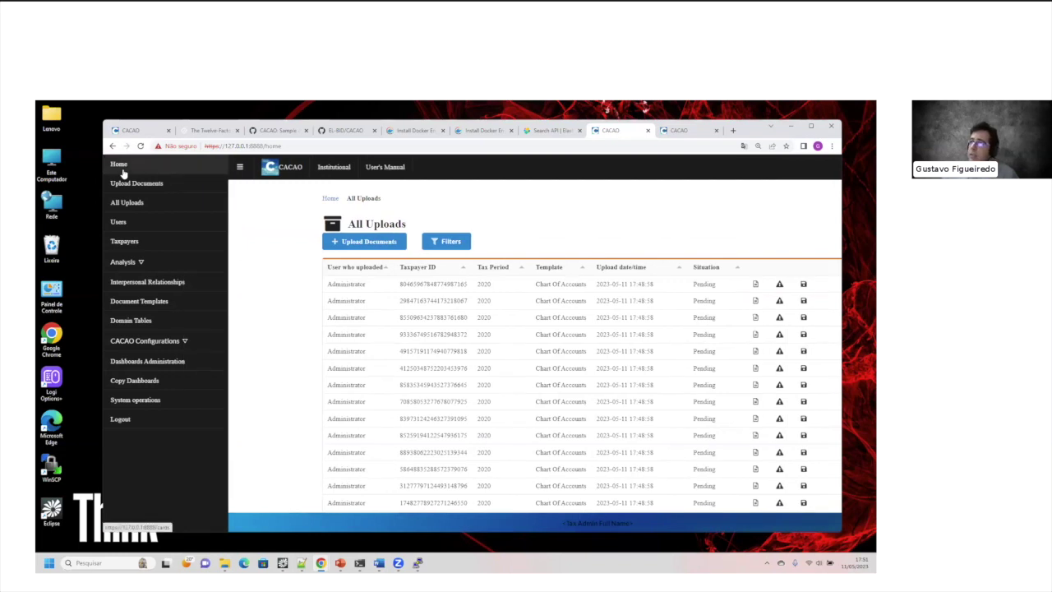
Step: Skim the GitHub Sample data and Queries wiki's query sections, then return to the CACAO upload tab
key("ctrl+4")
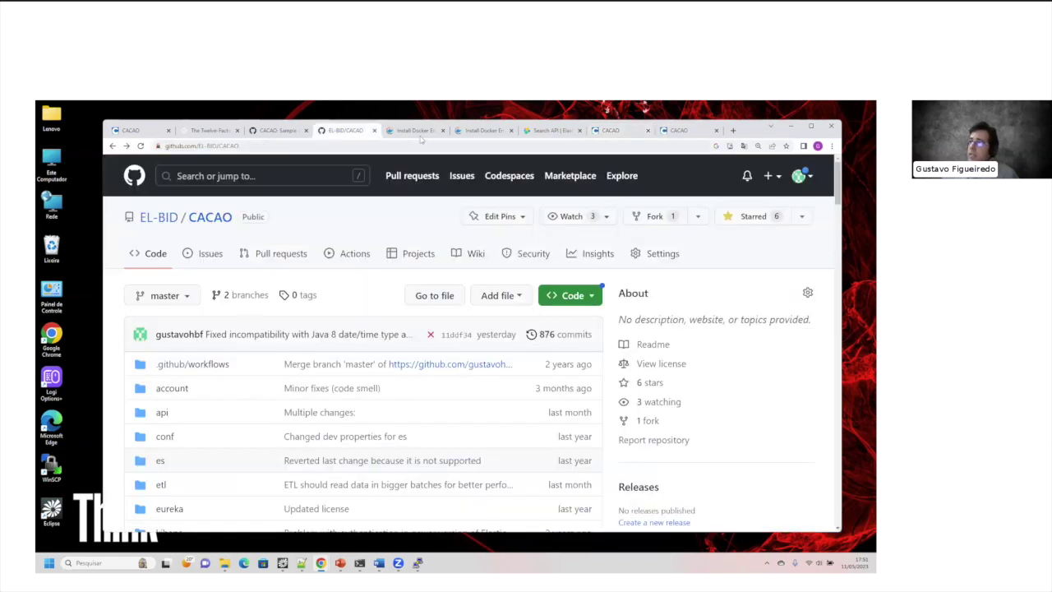
key("ctrl+5")
key("ctrl+4")
key("ctrl+3")
scroll(552, 340, "down", 10)
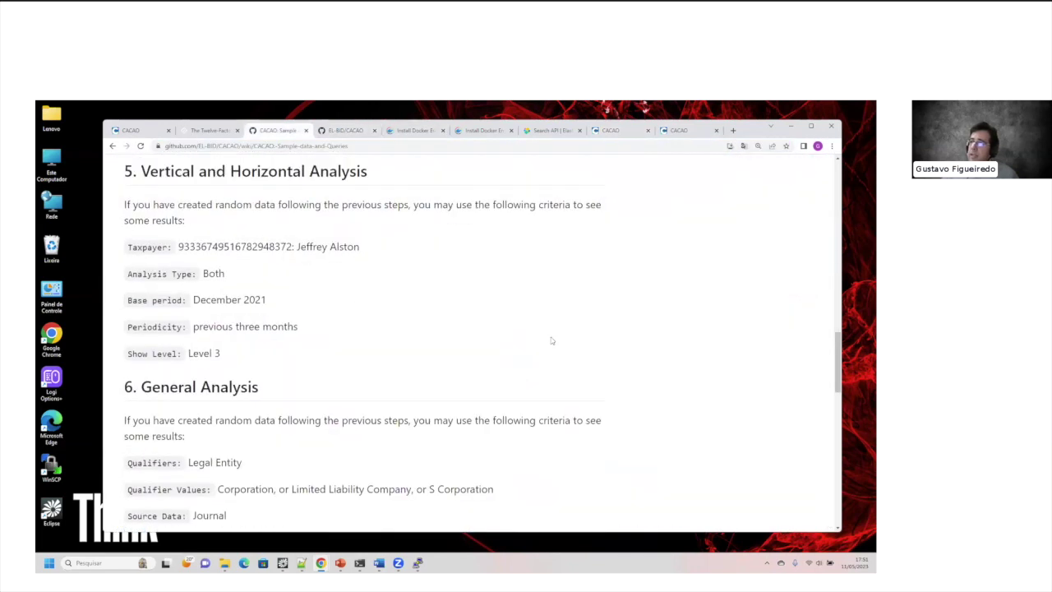
scroll(344, 318, "down", 5)
scroll(341, 311, "down", 4)
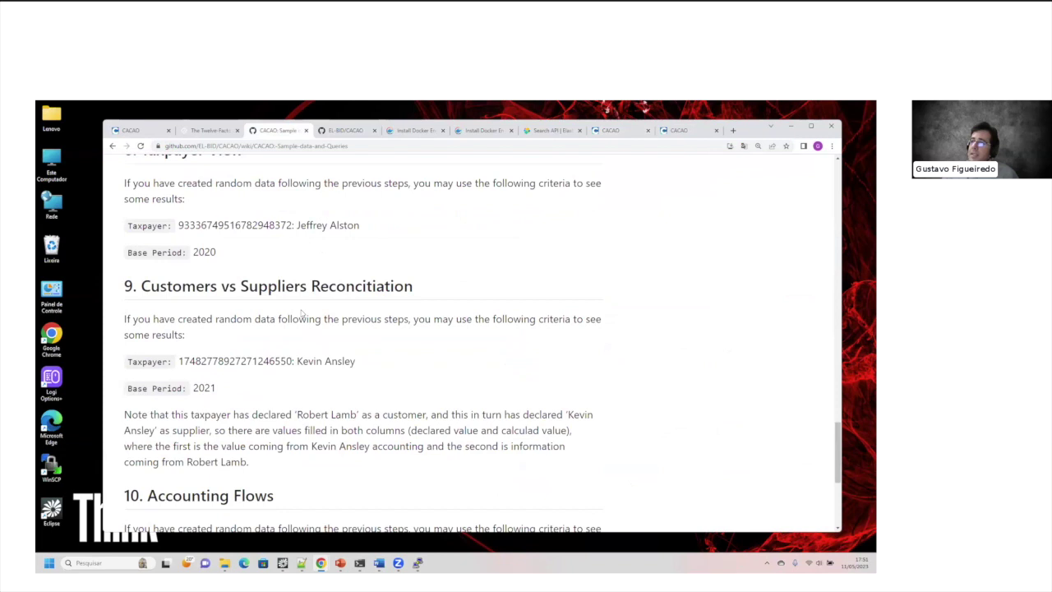
scroll(326, 347, "up", 1)
left_click(681, 132)
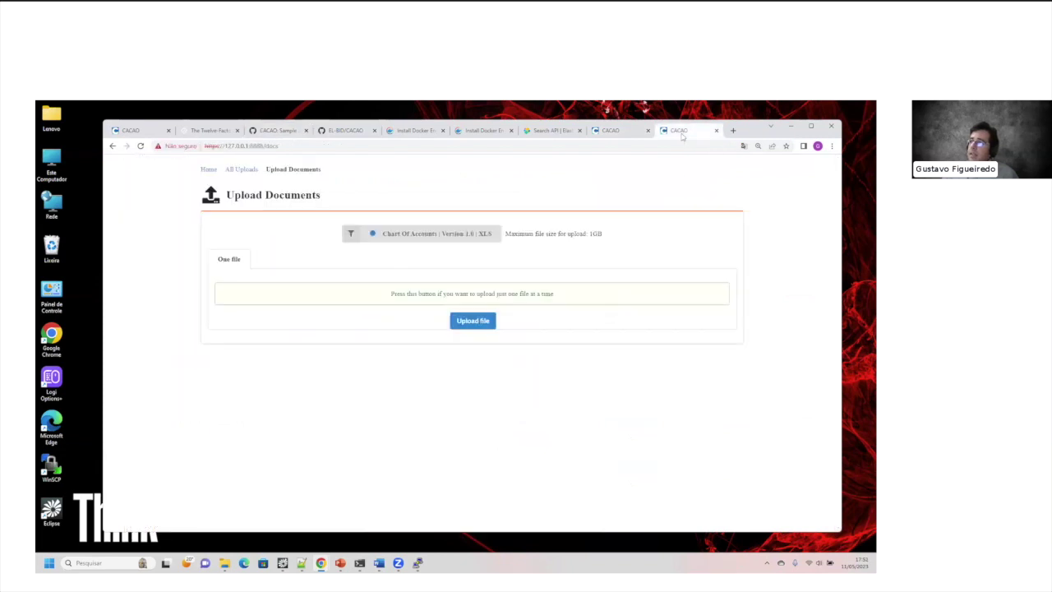
Step: Return from the All Uploads tab to the CACAO Home page and scroll through its cards
key("ctrl+shift+Tab")
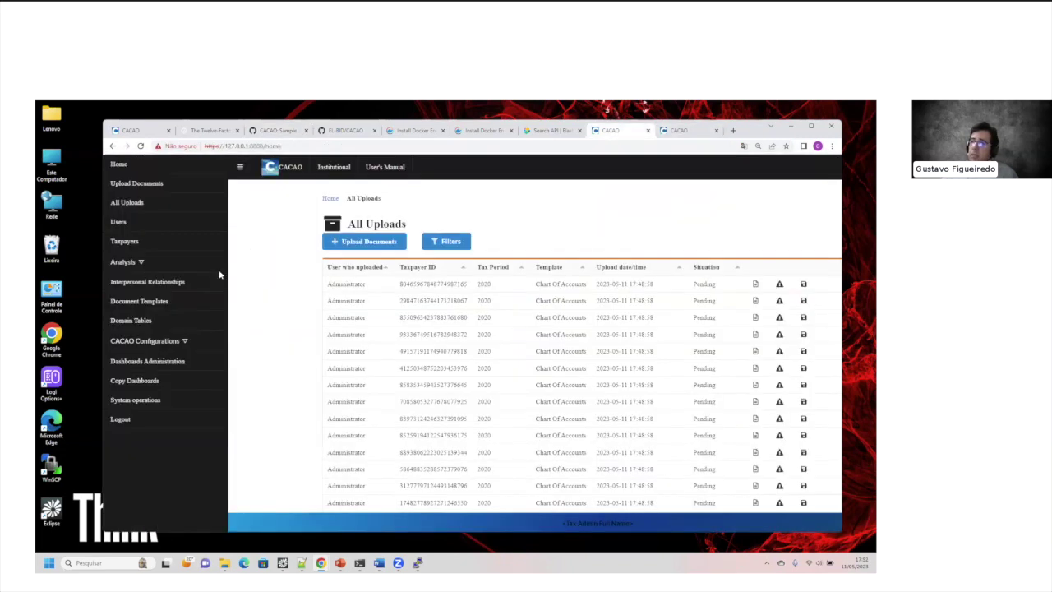
left_click(122, 166)
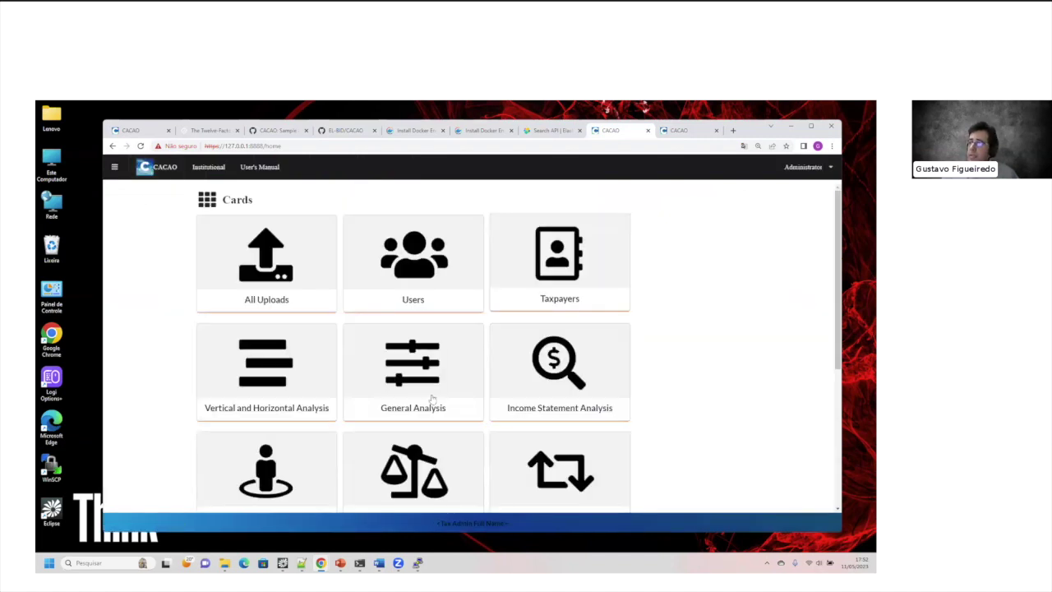
scroll(541, 407, "down", 1)
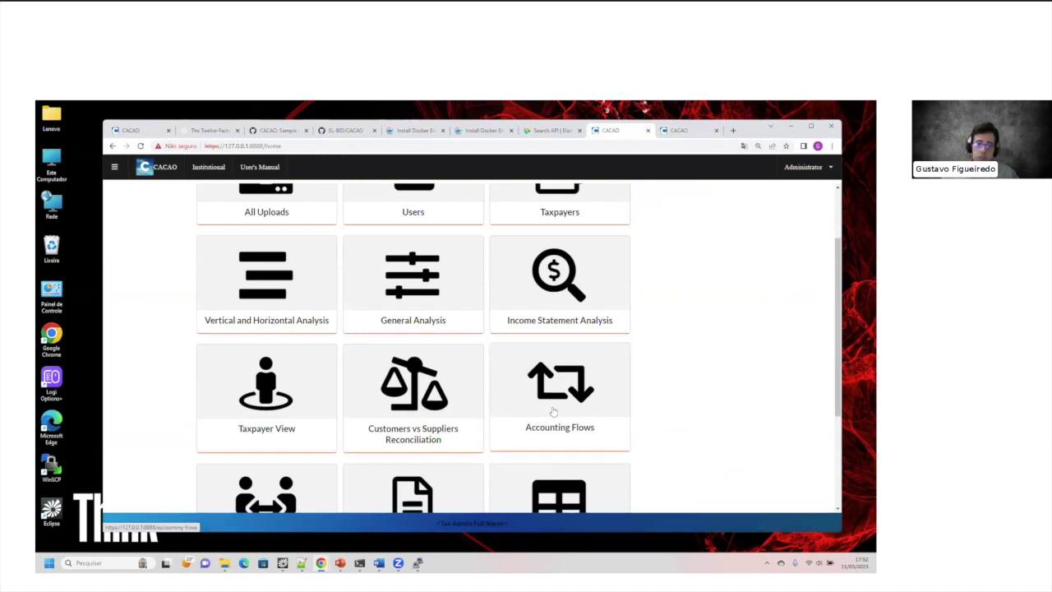